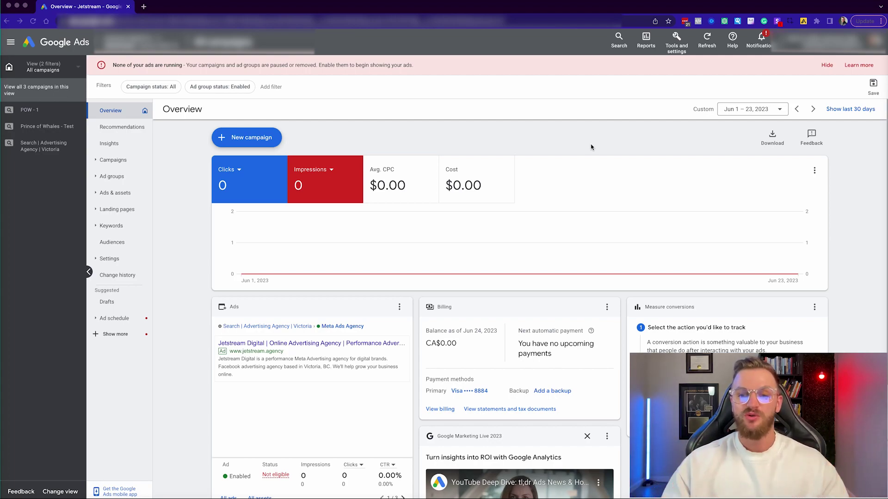
Open Keyword Planner and start discovering new keywords from a website
{"action": "left_click", "coordinate": [675, 51]}
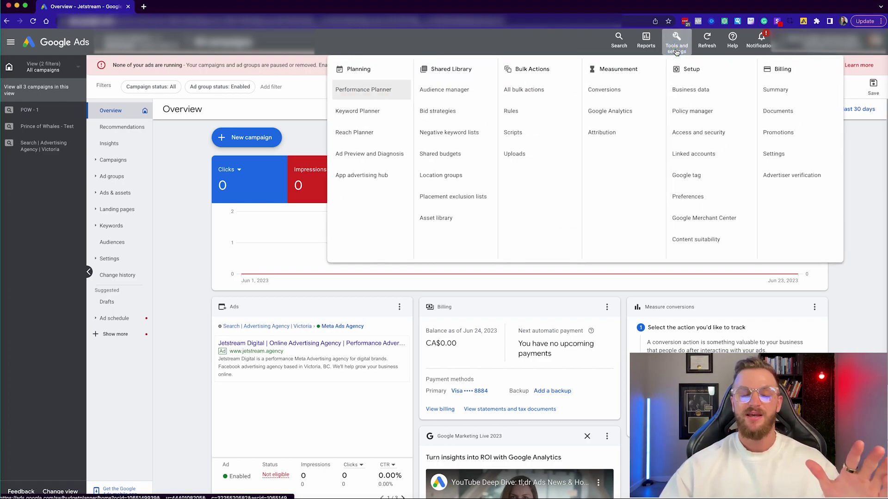
{"action": "left_click", "coordinate": [360, 119]}
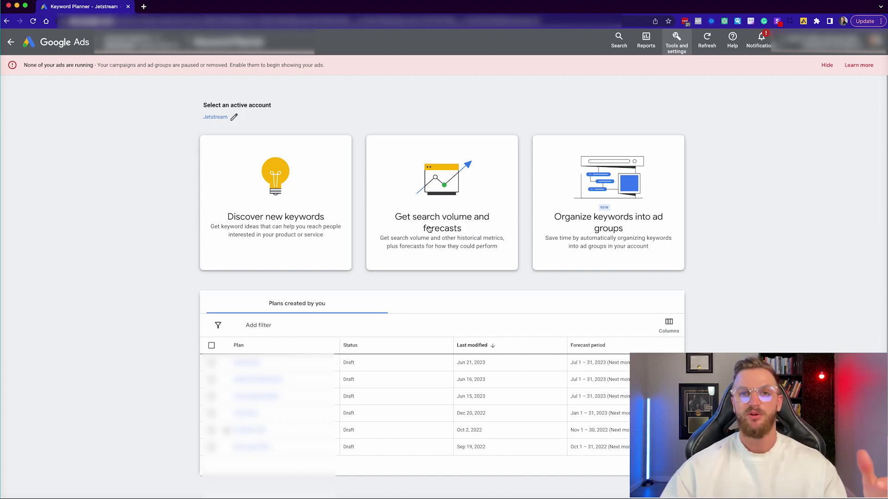
{"action": "left_click", "coordinate": [298, 229]}
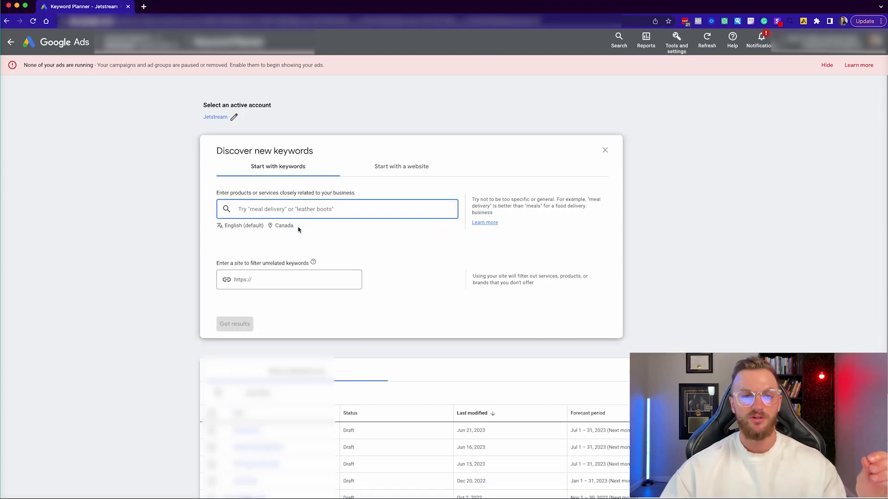
{"action": "left_click", "coordinate": [400, 166]}
{"action": "left_click", "coordinate": [143, 8]}
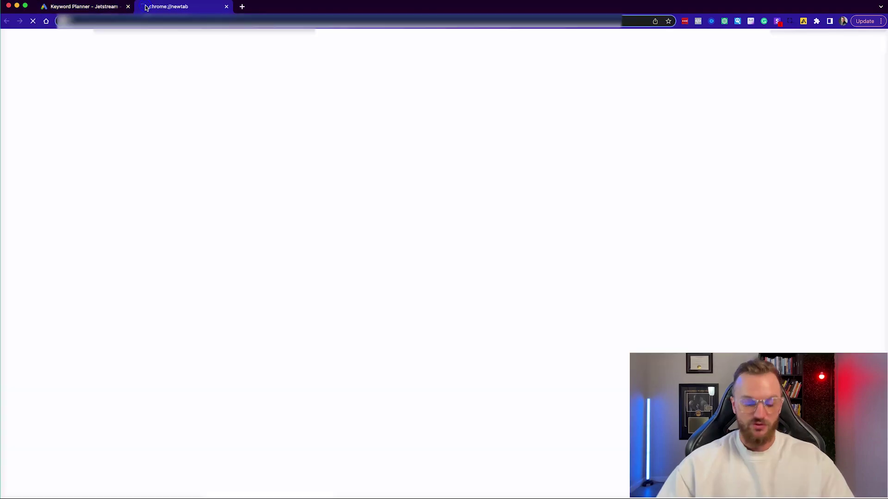
{"action": "type", "text": "jet"}
{"action": "key", "text": "Return"}
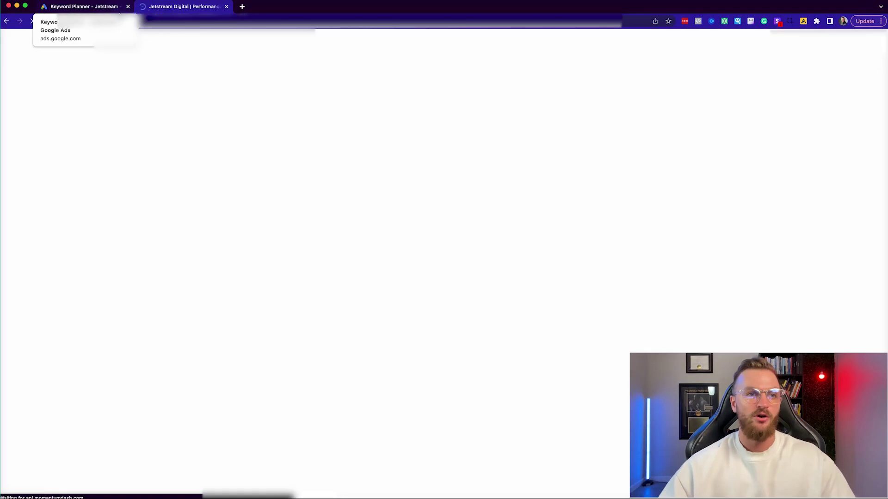
{"action": "left_click", "coordinate": [98, 7]}
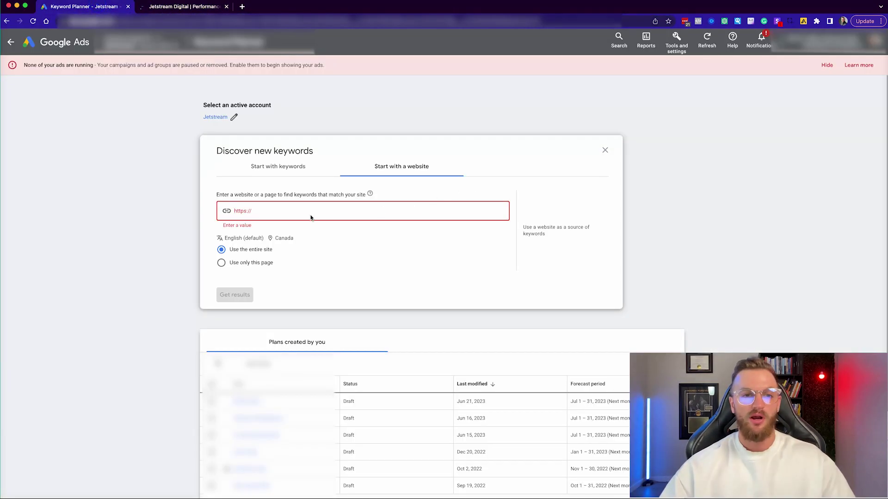
{"action": "type", "text": "https://jetstreamdigital.io/"}
Add United States to the targeted locations alongside Canada and save the location settings
{"action": "left_click", "coordinate": [285, 238]}
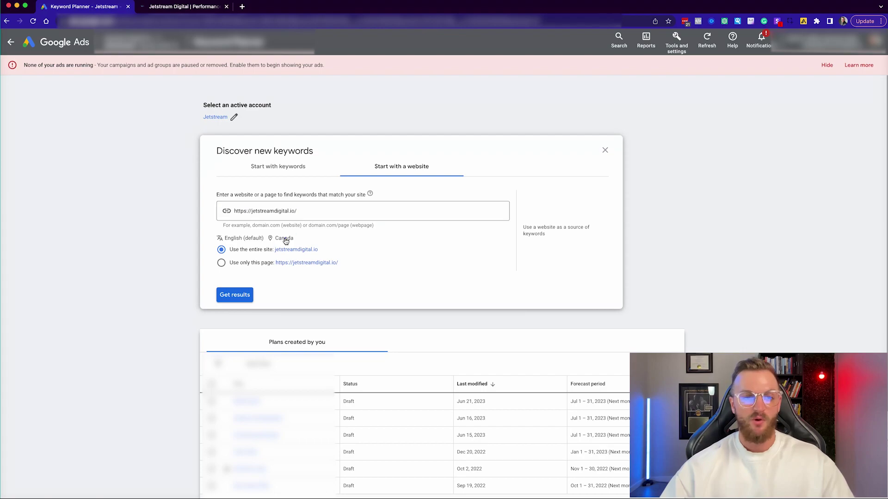
{"action": "left_click", "coordinate": [268, 191]}
{"action": "type", "text": "united"}
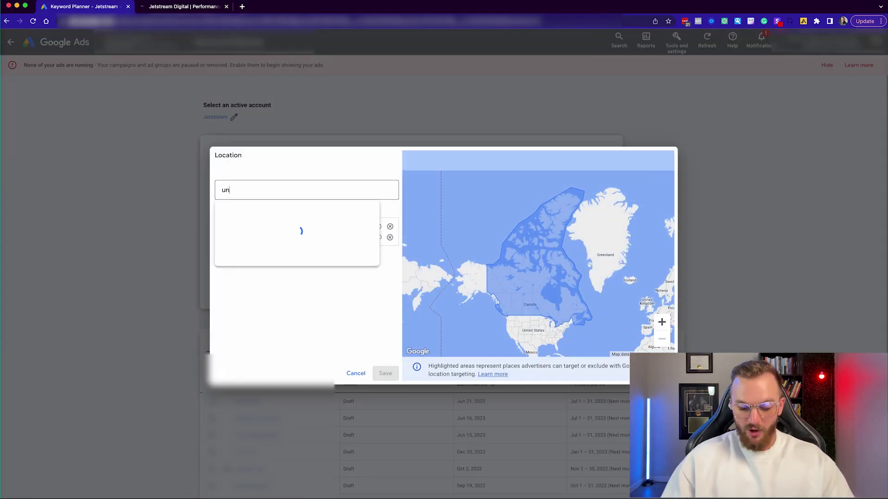
{"action": "left_click", "coordinate": [321, 215]}
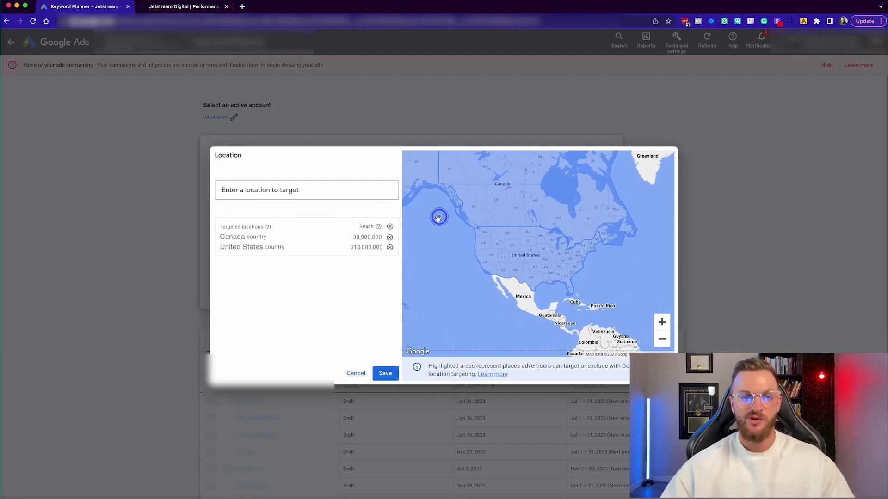
{"action": "left_click", "coordinate": [378, 372]}
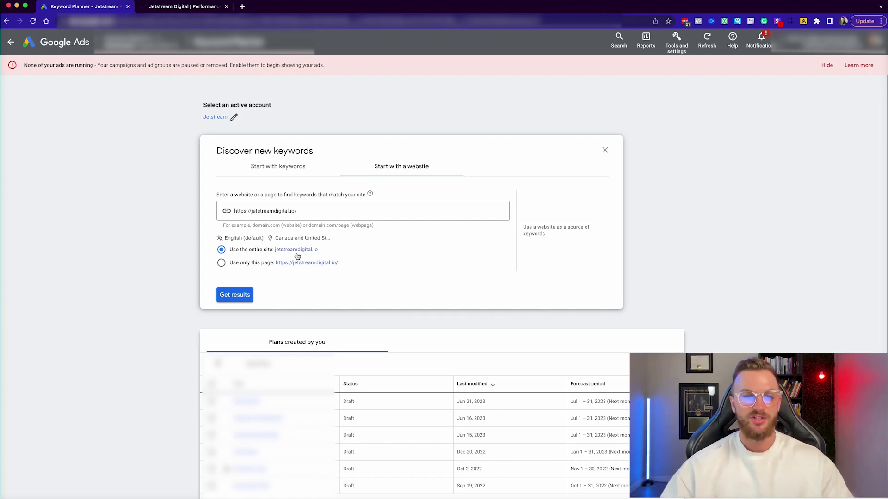
Get keyword ideas for the entire site, sort them by highest average monthly searches, and review the leading keywords
{"action": "left_click", "coordinate": [236, 295]}
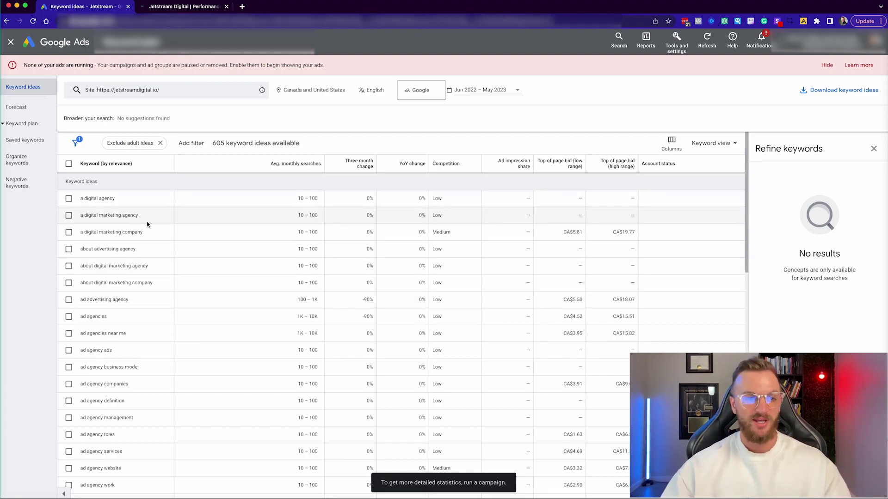
{"action": "left_click", "coordinate": [283, 164]}
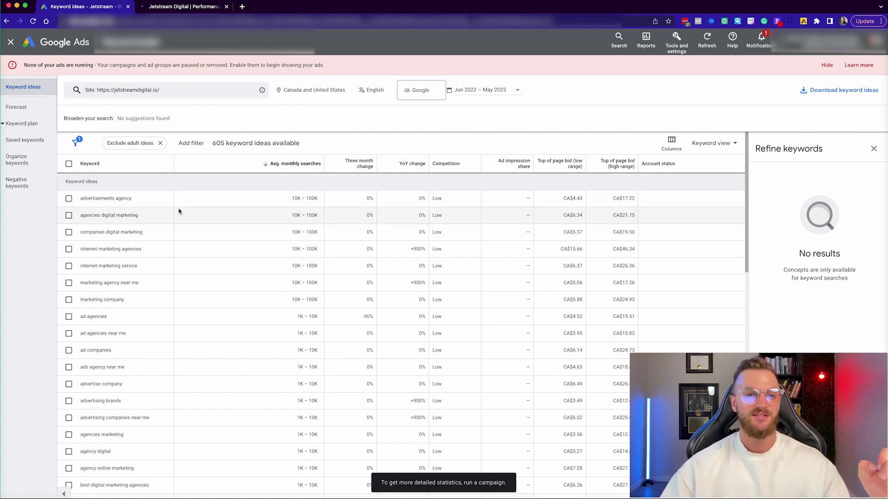
{"action": "left_click_drag", "start_coordinate": [140, 216], "coordinate": [78, 217]}
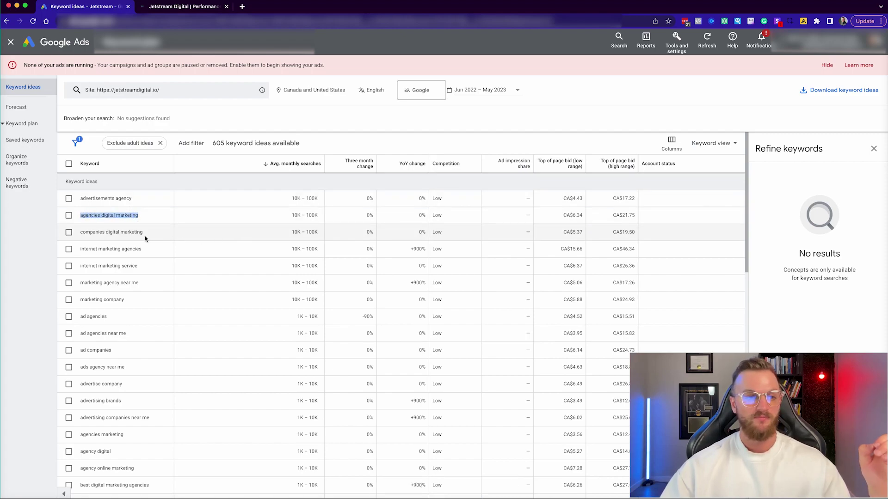
{"action": "left_click_drag", "start_coordinate": [144, 233], "coordinate": [80, 233]}
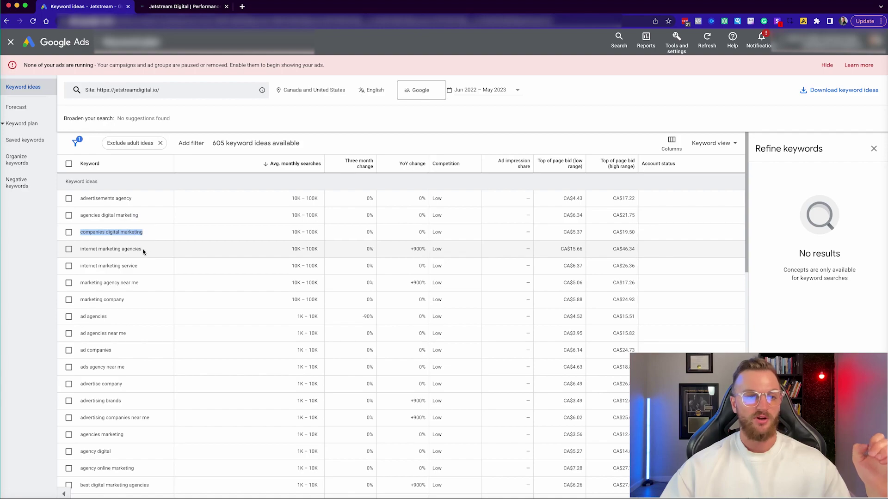
{"action": "left_click_drag", "start_coordinate": [143, 251], "coordinate": [79, 252]}
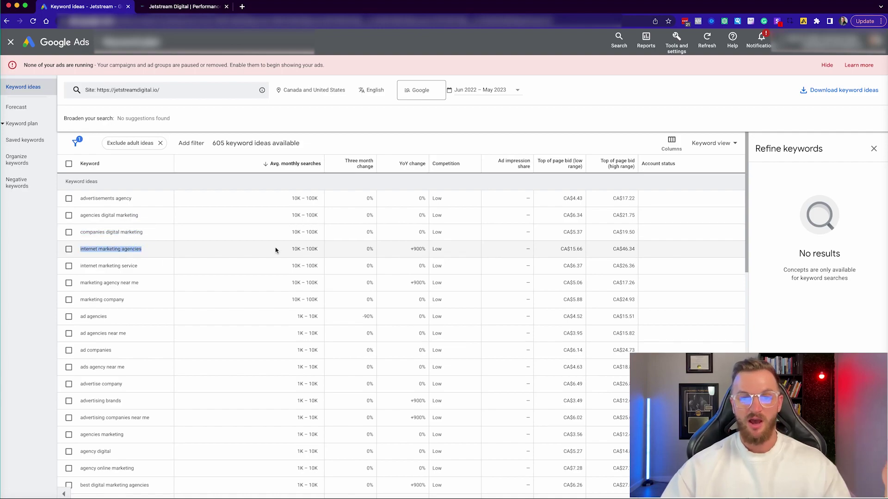
{"action": "left_click_drag", "start_coordinate": [406, 250], "coordinate": [426, 254]}
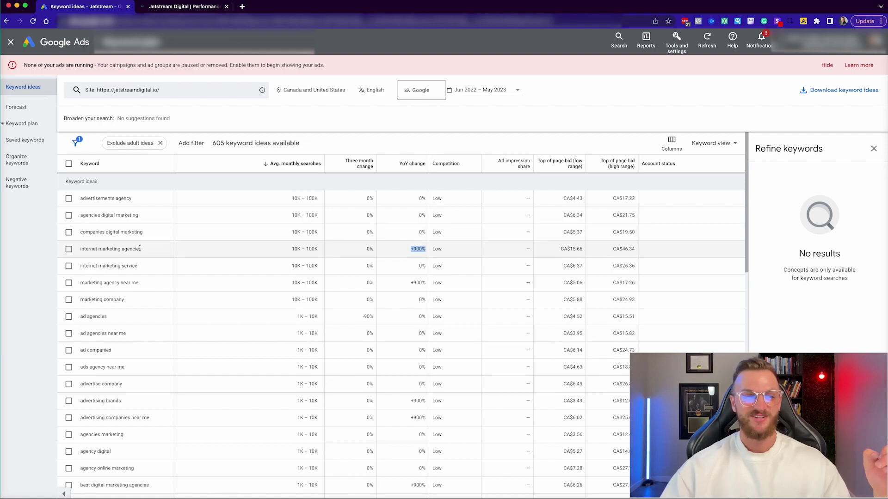
{"action": "left_click_drag", "start_coordinate": [143, 250], "coordinate": [79, 250]}
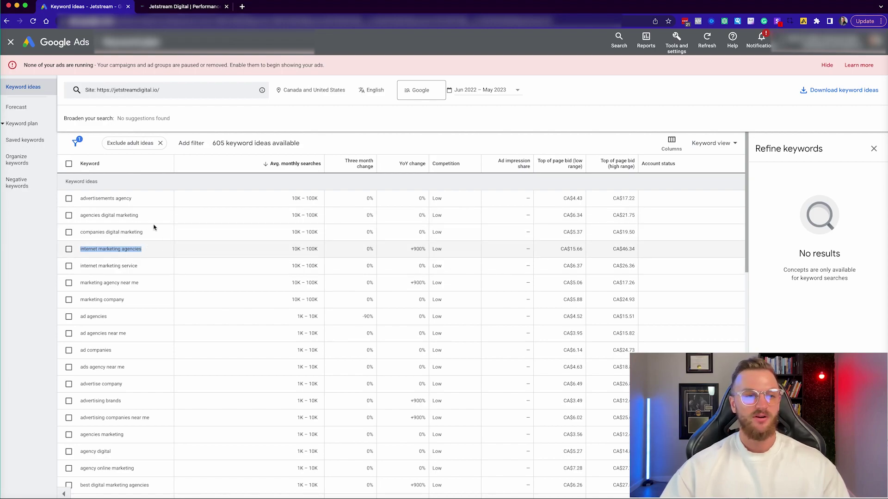
Select the keywords internet marketing agencies, advertisements agency, ad agencies, ad companies and advertise company
{"action": "left_click", "coordinate": [69, 249]}
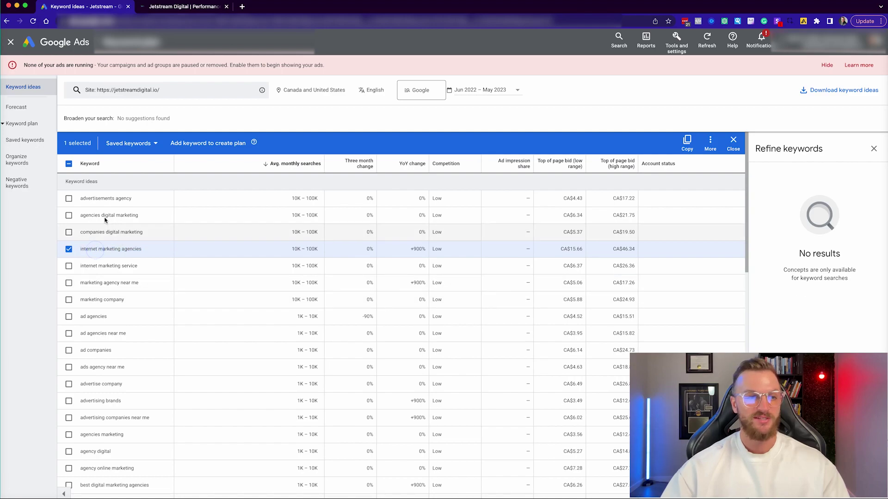
{"action": "left_click", "coordinate": [68, 200]}
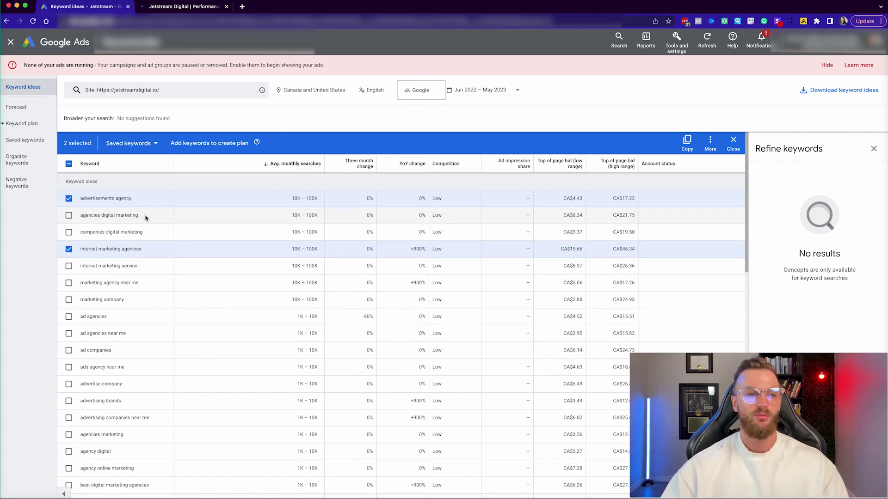
{"action": "left_click_drag", "start_coordinate": [145, 216], "coordinate": [95, 216]}
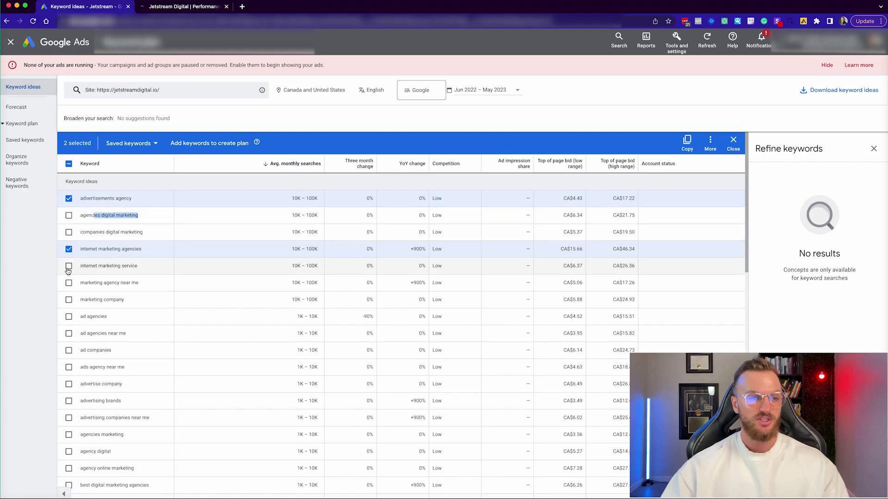
{"action": "left_click", "coordinate": [68, 317]}
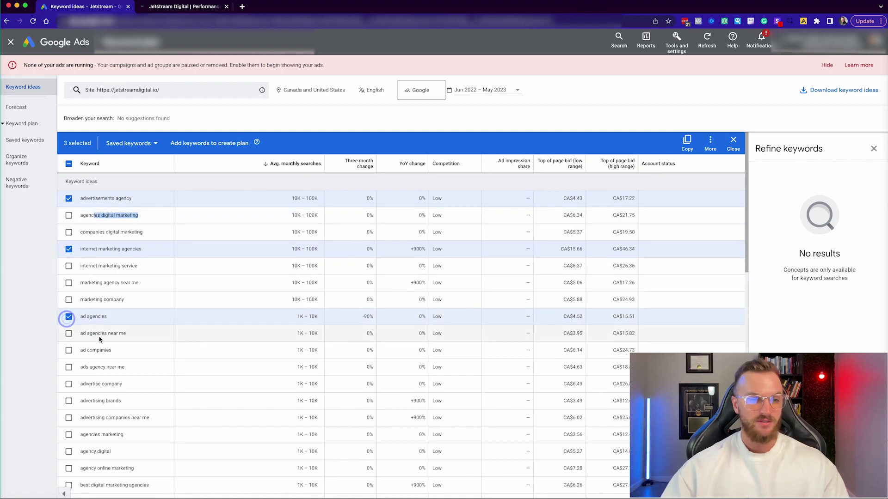
{"action": "left_click", "coordinate": [69, 351]}
{"action": "scroll", "coordinate": [69, 337], "scroll_direction": "down", "scroll_amount": 1}
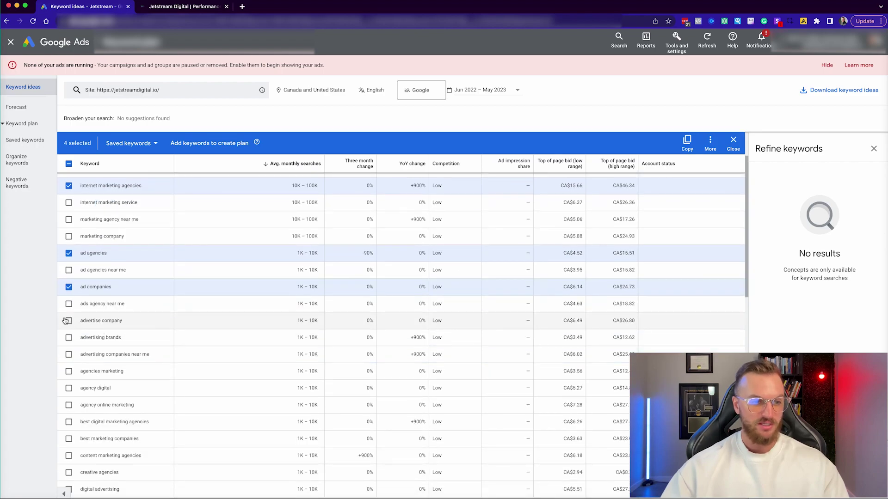
{"action": "left_click", "coordinate": [66, 320]}
Add ads marketing agency, ad marketing agency and advertising agency online to the keyword selection
{"action": "scroll", "coordinate": [92, 416], "scroll_direction": "down", "scroll_amount": 10}
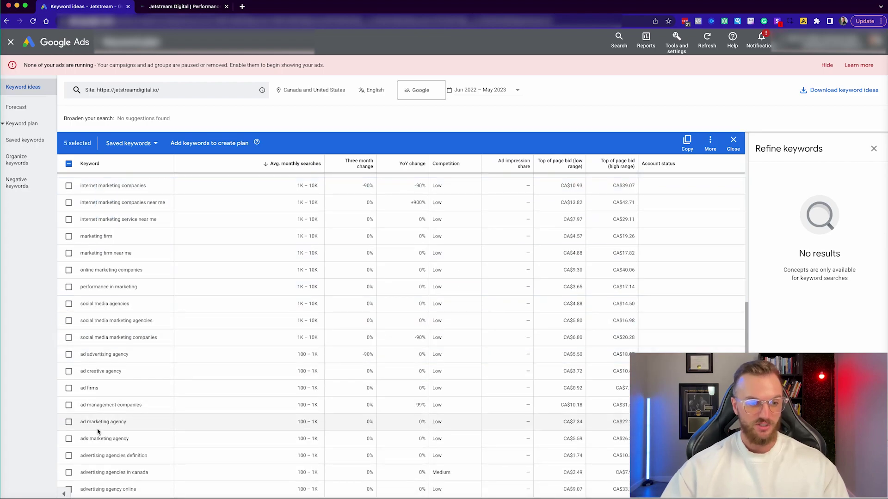
{"action": "left_click", "coordinate": [68, 439]}
{"action": "scroll", "coordinate": [69, 422], "scroll_direction": "down", "scroll_amount": 1}
{"action": "left_click", "coordinate": [68, 355]}
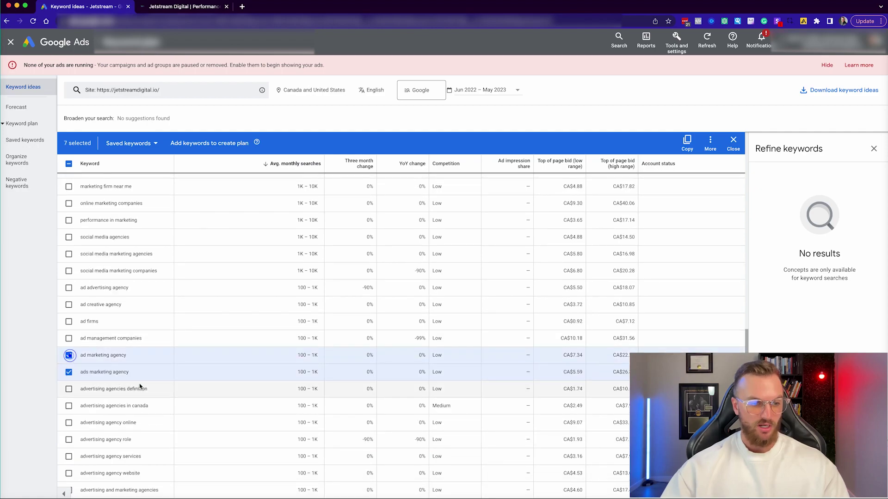
{"action": "scroll", "coordinate": [140, 387], "scroll_direction": "down", "scroll_amount": 1}
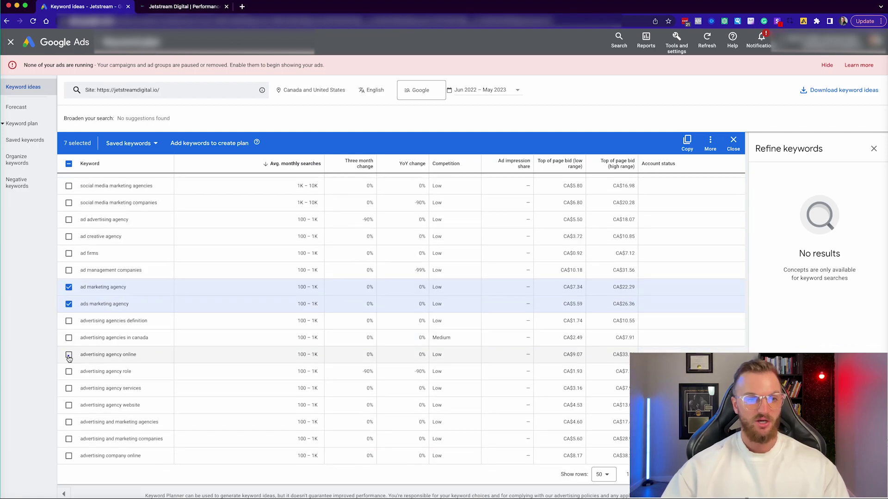
{"action": "left_click", "coordinate": [68, 356]}
Add the selected keywords to a new plan as saved keywords
{"action": "scroll", "coordinate": [190, 358], "scroll_direction": "up", "scroll_amount": 15}
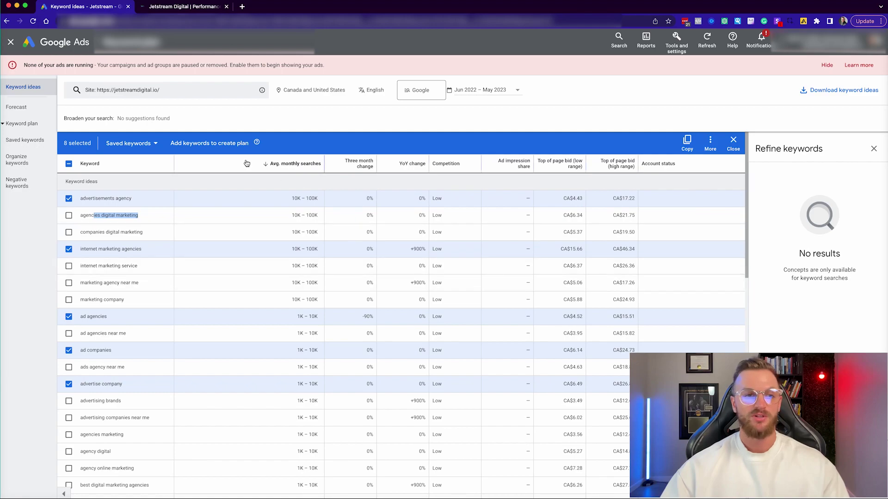
{"action": "left_click", "coordinate": [155, 145]}
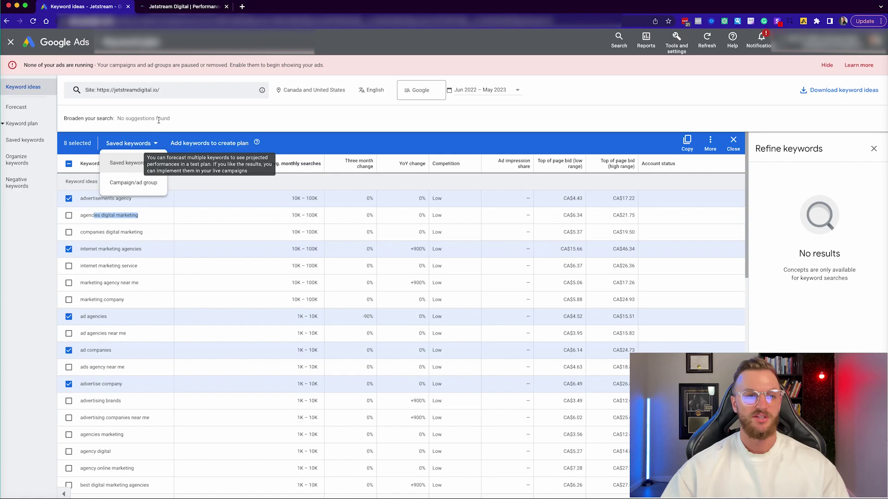
{"action": "left_click", "coordinate": [207, 149]}
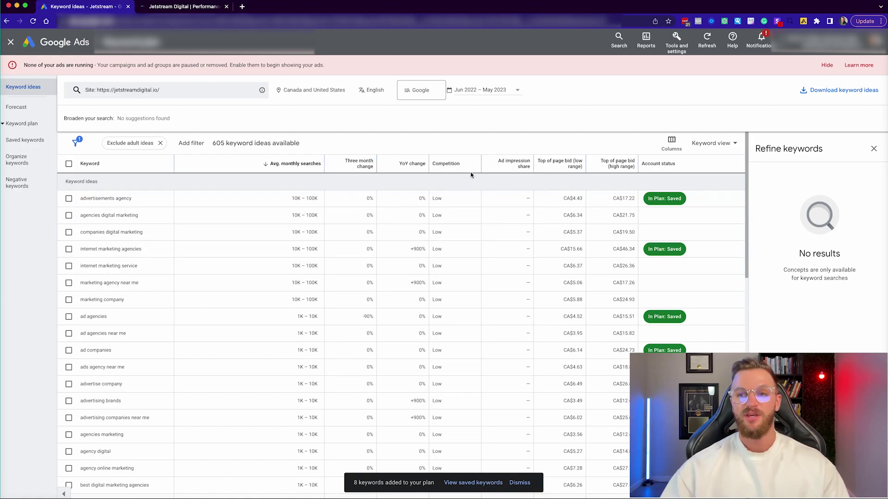
Generate a forecast for all saved keywords and look through its metrics and charts
{"action": "left_click", "coordinate": [21, 107]}
{"action": "left_click", "coordinate": [401, 217]}
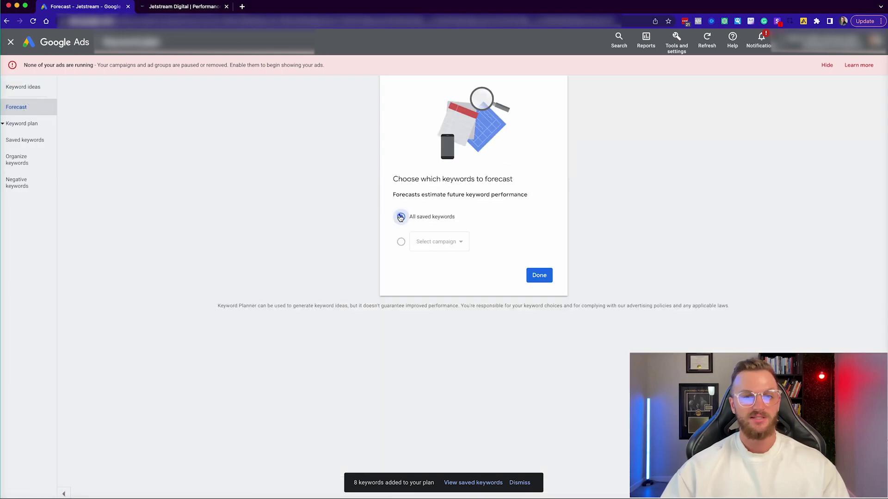
{"action": "left_click", "coordinate": [463, 246]}
{"action": "left_click", "coordinate": [531, 272]}
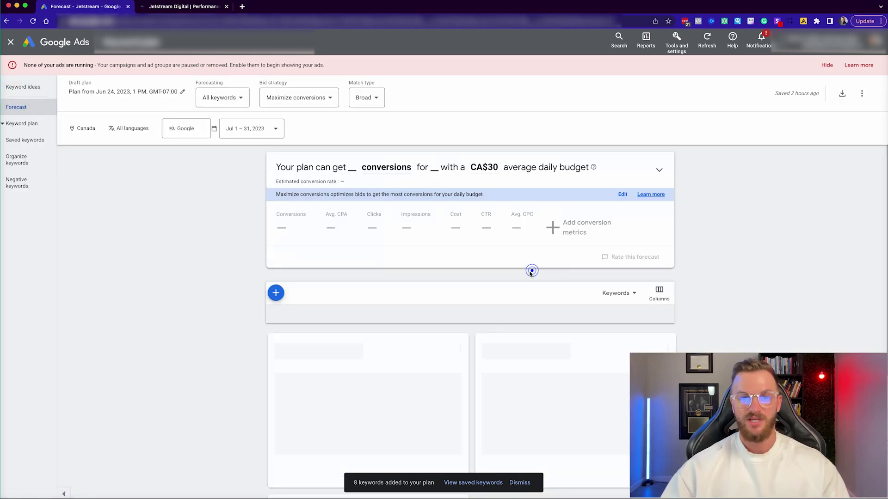
{"action": "scroll", "coordinate": [380, 229], "scroll_direction": "down", "scroll_amount": 5}
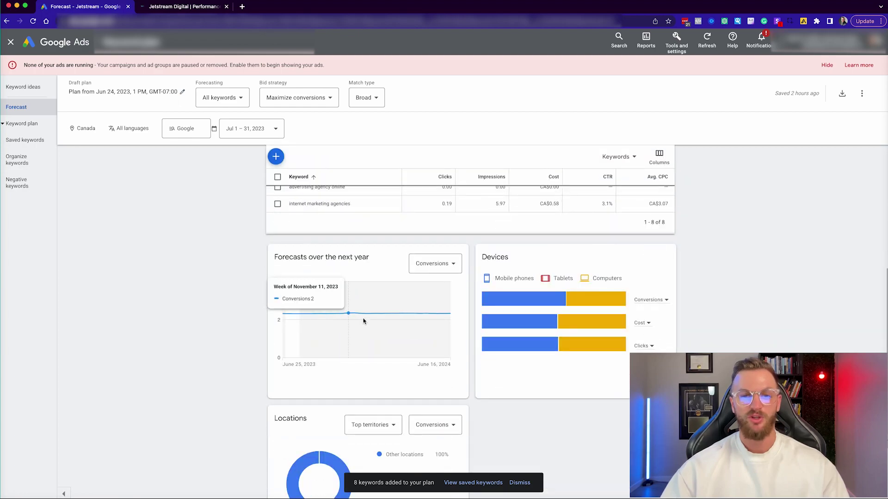
{"action": "scroll", "coordinate": [345, 318], "scroll_direction": "up", "scroll_amount": 5}
{"action": "scroll", "coordinate": [393, 349], "scroll_direction": "up", "scroll_amount": 1}
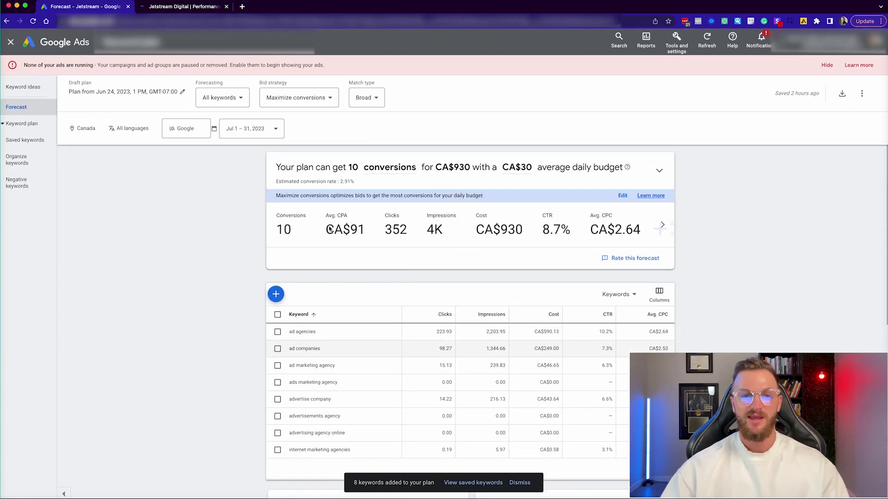
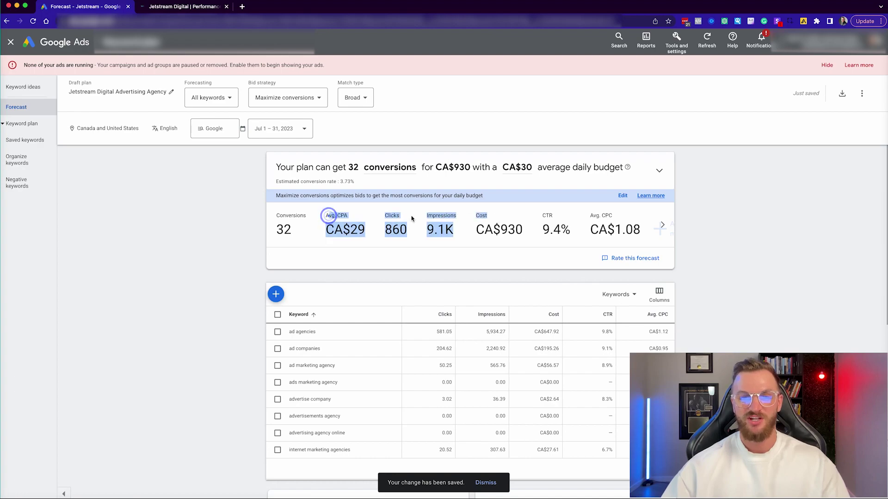
Try the forecast with the next week, next month and next quarter date ranges in turn
{"action": "left_click", "coordinate": [218, 218]}
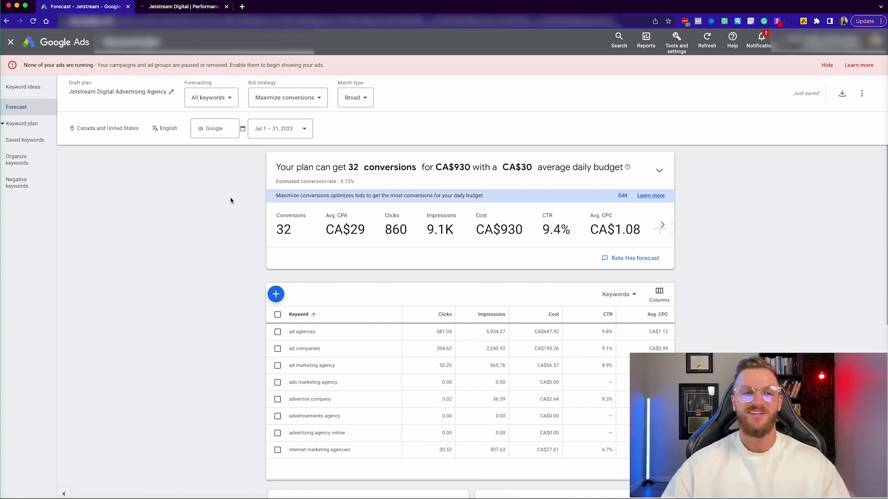
{"action": "left_click", "coordinate": [276, 130]}
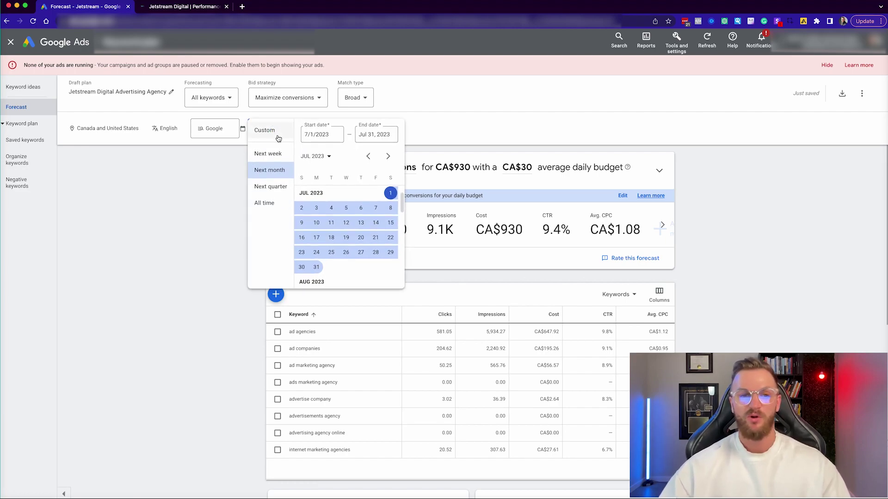
{"action": "left_click", "coordinate": [278, 157]}
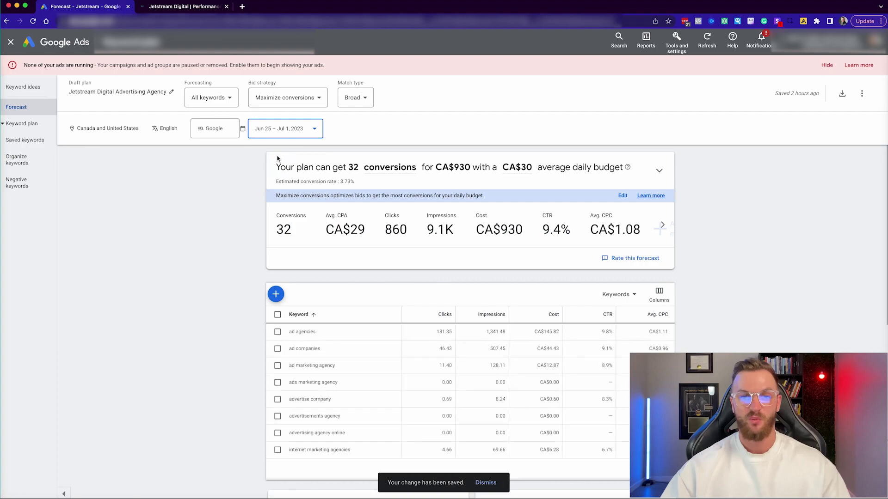
{"action": "left_click", "coordinate": [306, 131]}
{"action": "left_click", "coordinate": [270, 187]}
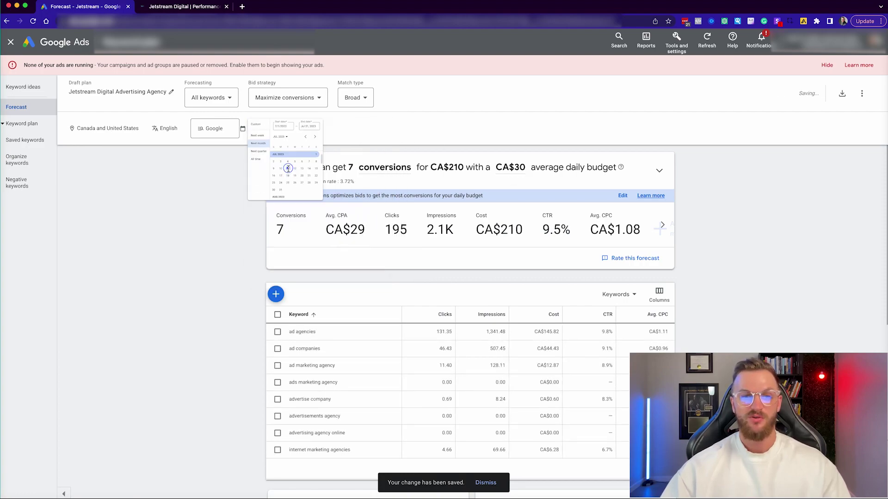
{"action": "left_click", "coordinate": [282, 131]}
{"action": "left_click", "coordinate": [271, 186]}
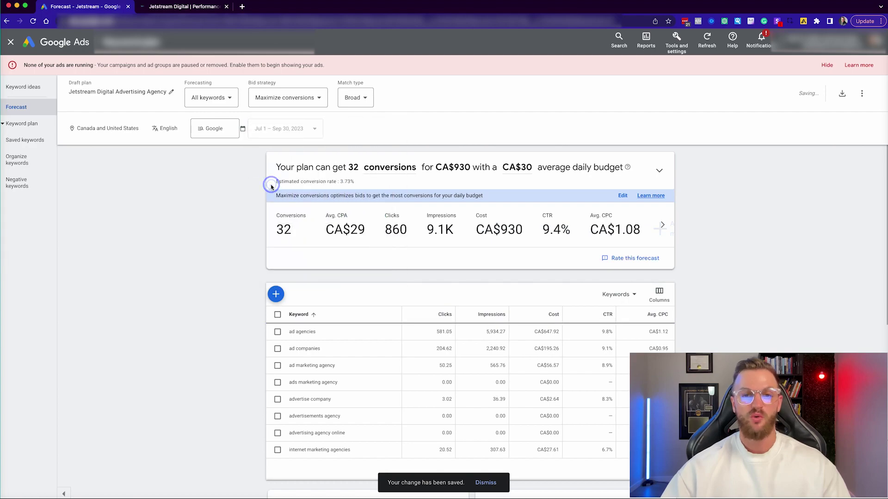
Try the all-time date range for the forecast and return it to next month, Jul 1 – 31, 2023
{"action": "left_click", "coordinate": [294, 134]}
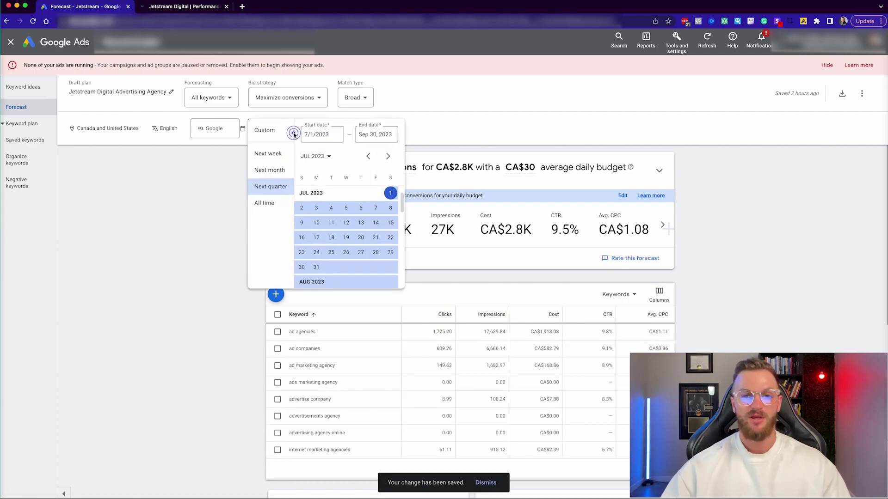
{"action": "left_click", "coordinate": [273, 201]}
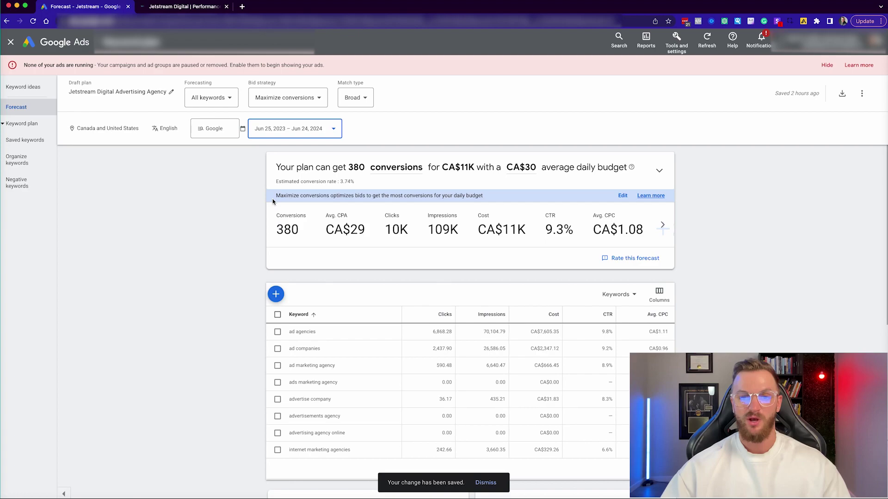
{"action": "left_click", "coordinate": [305, 134]}
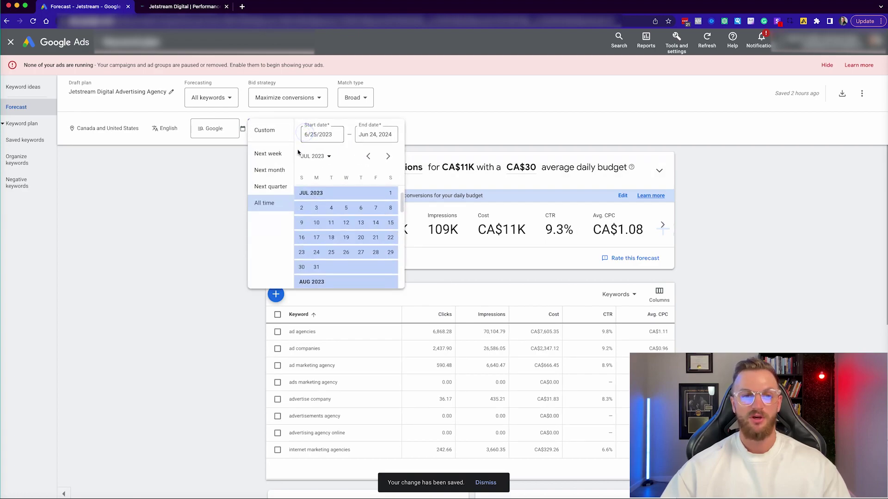
{"action": "left_click", "coordinate": [271, 171]}
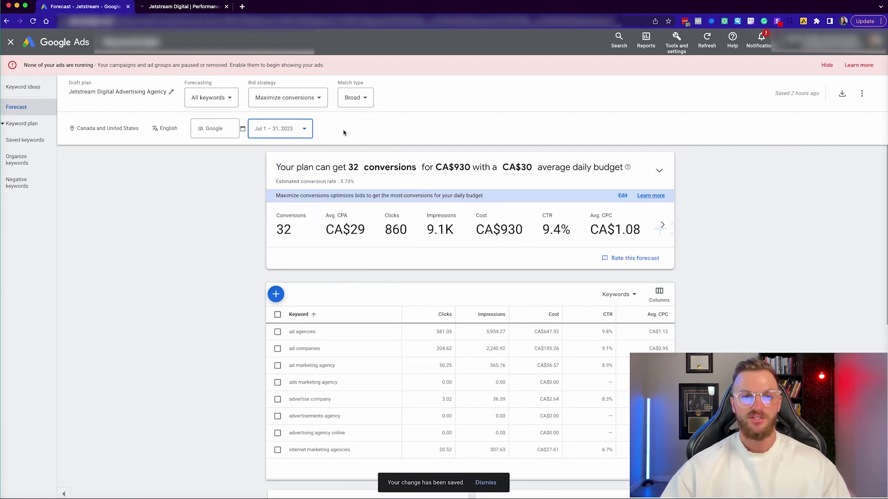
Apply the Phrase match type to the saved keywords to update the forecast
{"action": "left_click", "coordinate": [354, 101]}
{"action": "left_click", "coordinate": [357, 108]}
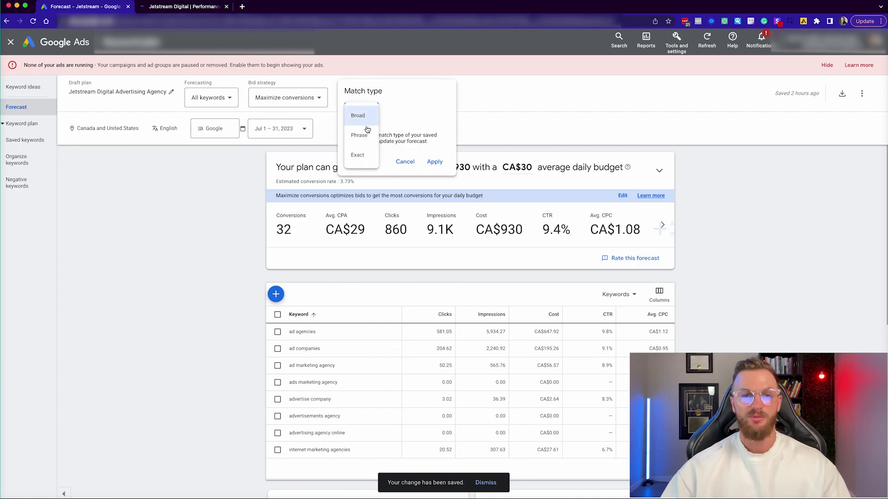
{"action": "left_click", "coordinate": [361, 135]}
{"action": "left_click", "coordinate": [435, 161]}
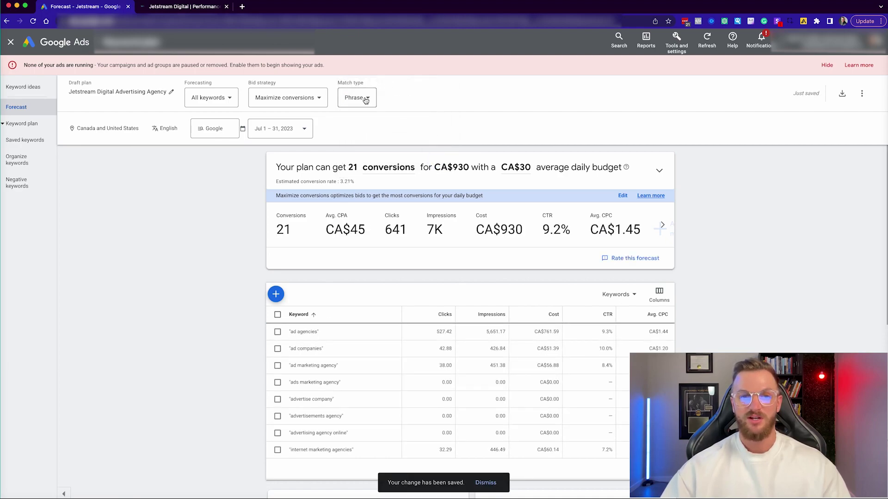
Return the match type of the saved keywords to Broad for comparison
{"action": "left_click", "coordinate": [365, 101]}
{"action": "left_click", "coordinate": [363, 113]}
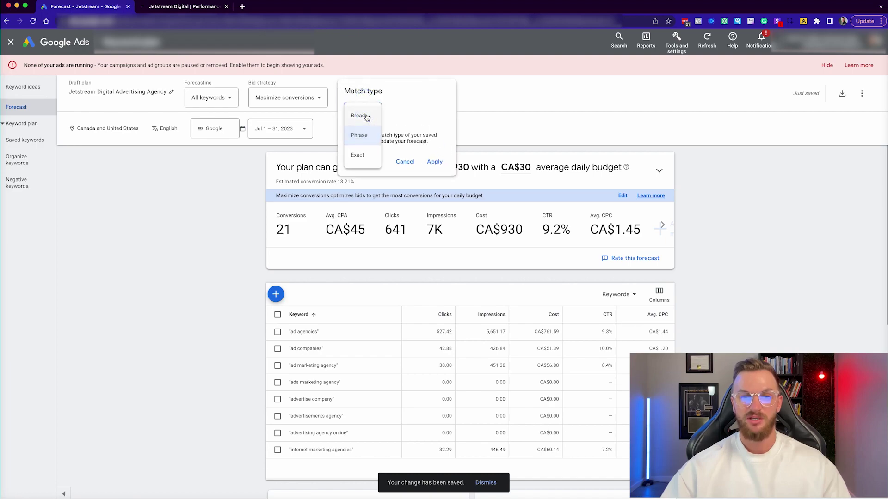
{"action": "left_click", "coordinate": [363, 115]}
{"action": "left_click", "coordinate": [435, 161]}
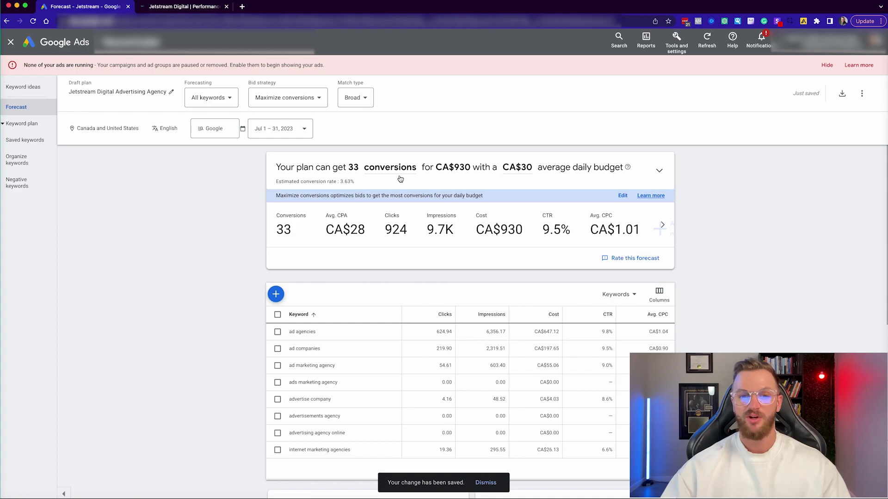
Set the saved keywords' match type to Phrase again and check the forecast's average CPA
{"action": "left_click", "coordinate": [355, 98]}
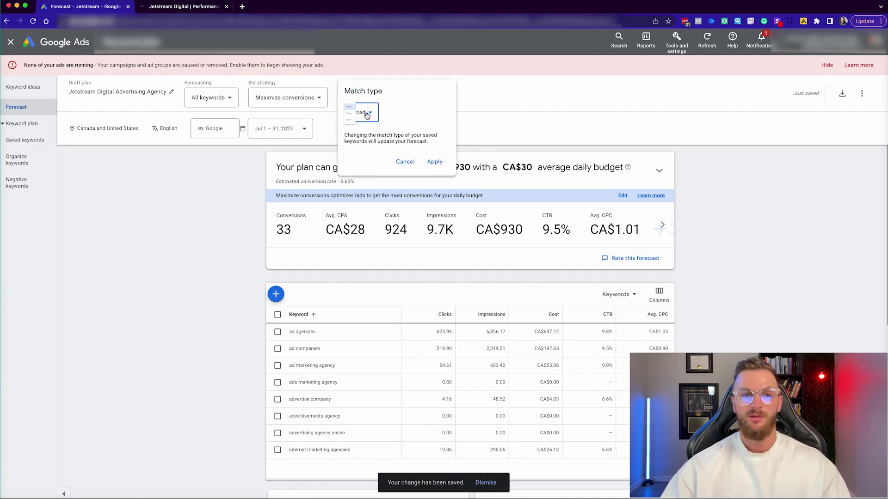
{"action": "left_click", "coordinate": [362, 113]}
{"action": "left_click", "coordinate": [365, 136]}
{"action": "left_click", "coordinate": [435, 162]}
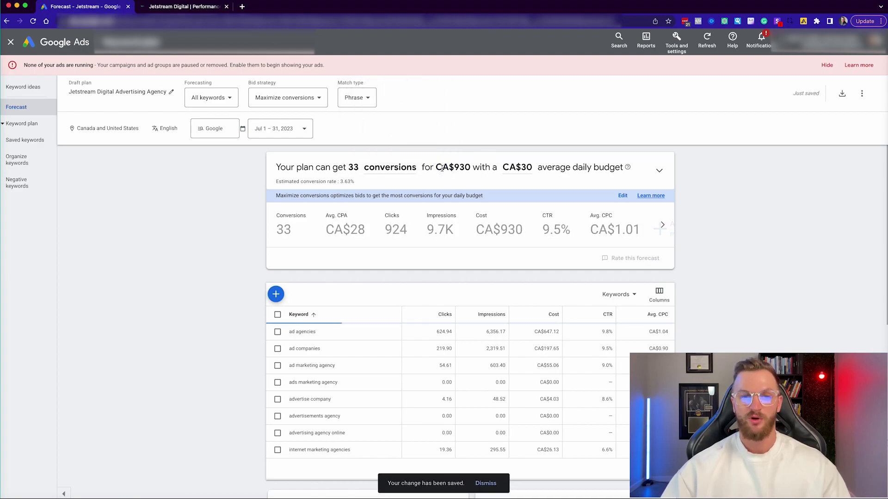
{"action": "left_click_drag", "start_coordinate": [323, 230], "coordinate": [366, 231]}
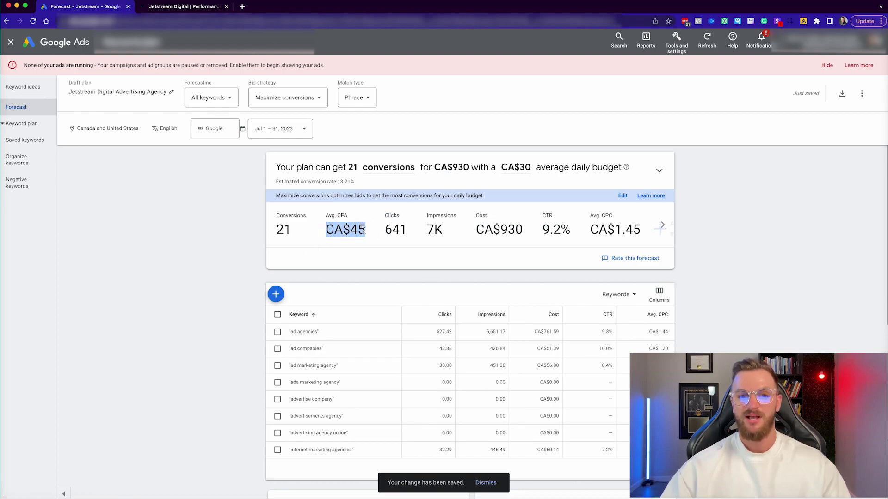
{"action": "left_click", "coordinate": [337, 231]}
{"action": "left_click_drag", "start_coordinate": [325, 230], "coordinate": [365, 231]}
{"action": "left_click", "coordinate": [369, 92]}
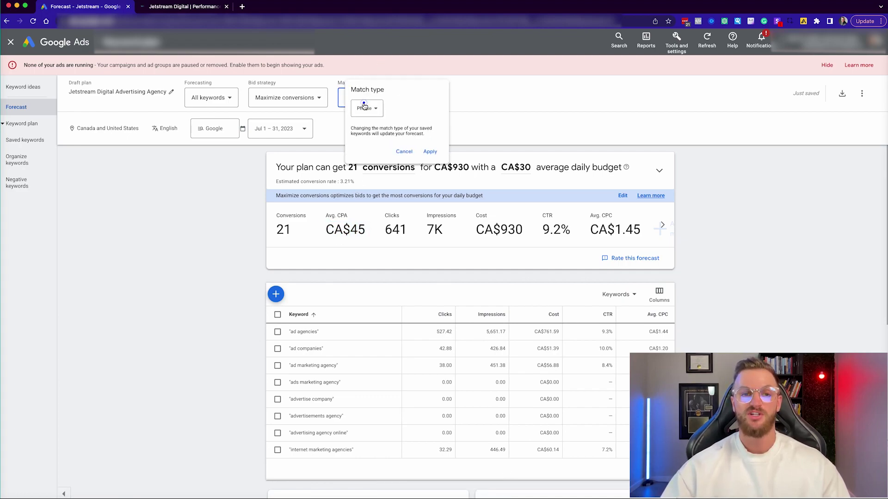
{"action": "left_click", "coordinate": [212, 229]}
{"action": "left_click", "coordinate": [363, 98]}
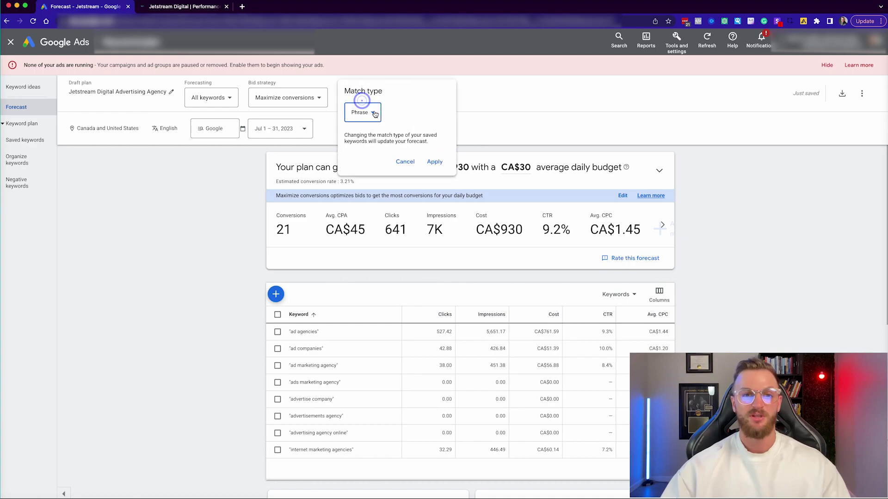
{"action": "left_click", "coordinate": [370, 111]}
{"action": "left_click", "coordinate": [222, 174]}
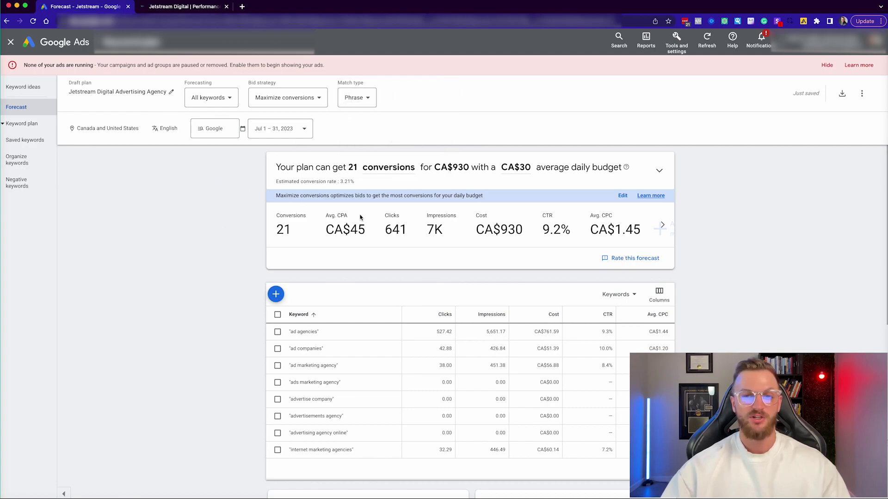
Examine the forecast clicks and average CPC per keyword, especially for "ad agencies", against the plan's overall metrics
{"action": "scroll", "coordinate": [360, 217], "scroll_direction": "down", "scroll_amount": 3}
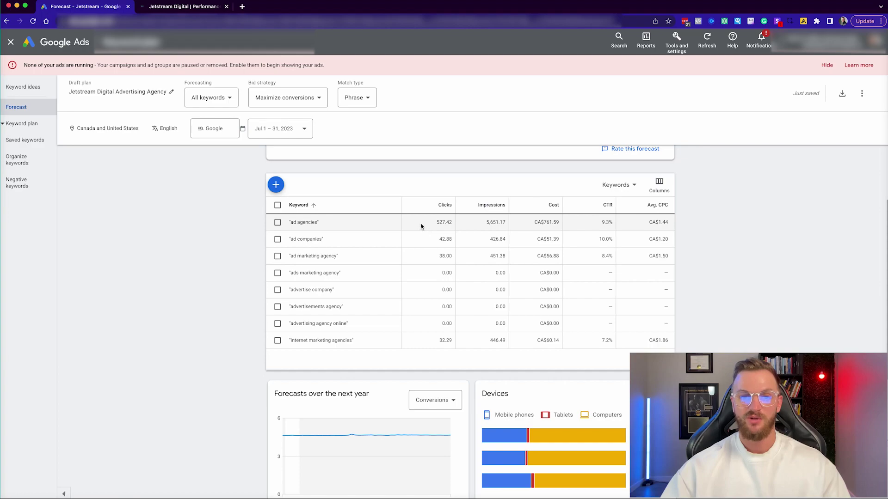
{"action": "scroll", "coordinate": [411, 245], "scroll_direction": "up", "scroll_amount": 3}
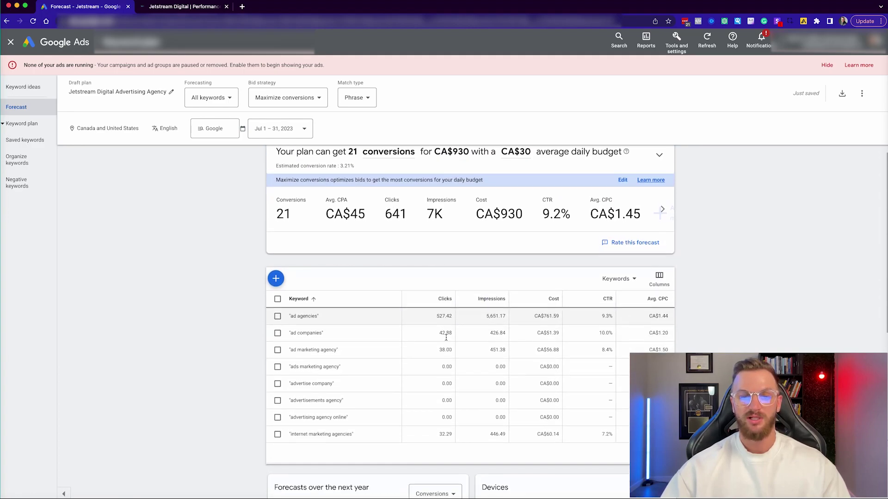
{"action": "scroll", "coordinate": [440, 338], "scroll_direction": "down", "scroll_amount": 1}
{"action": "left_click_drag", "start_coordinate": [430, 283], "coordinate": [450, 282]}
{"action": "scroll", "coordinate": [456, 285], "scroll_direction": "up", "scroll_amount": 1}
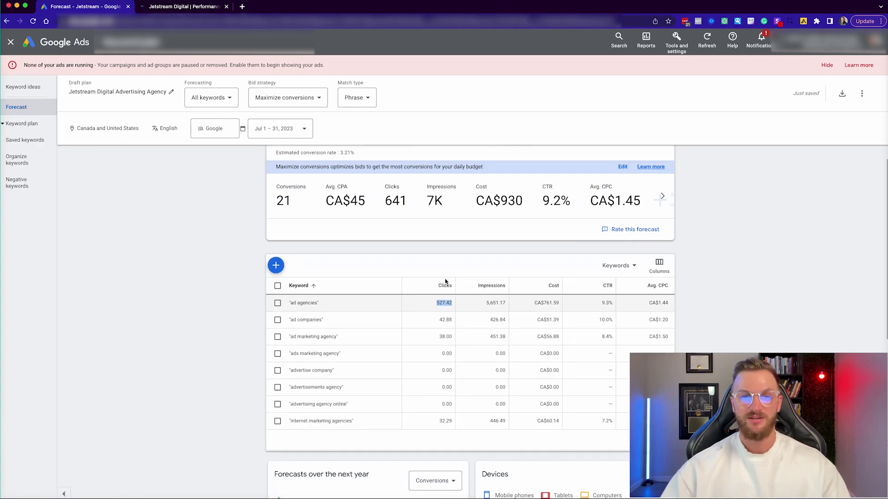
{"action": "scroll", "coordinate": [462, 287], "scroll_direction": "down", "scroll_amount": 1}
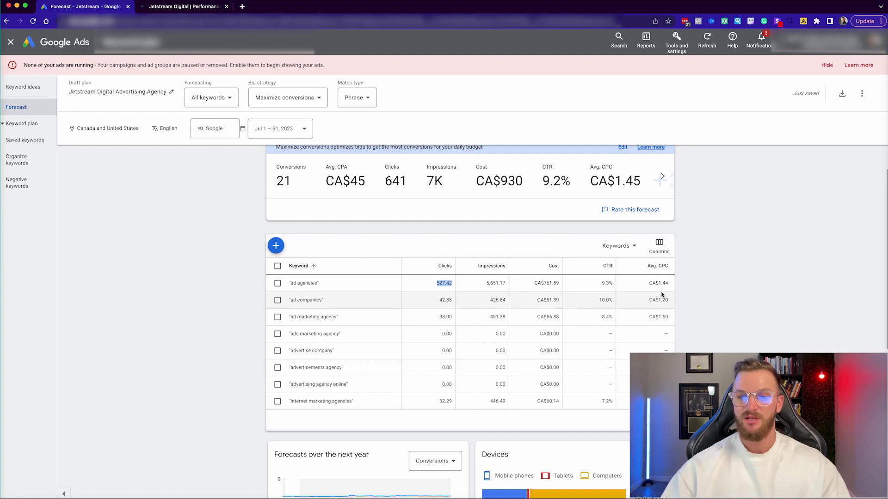
{"action": "scroll", "coordinate": [642, 261], "scroll_direction": "up", "scroll_amount": 1}
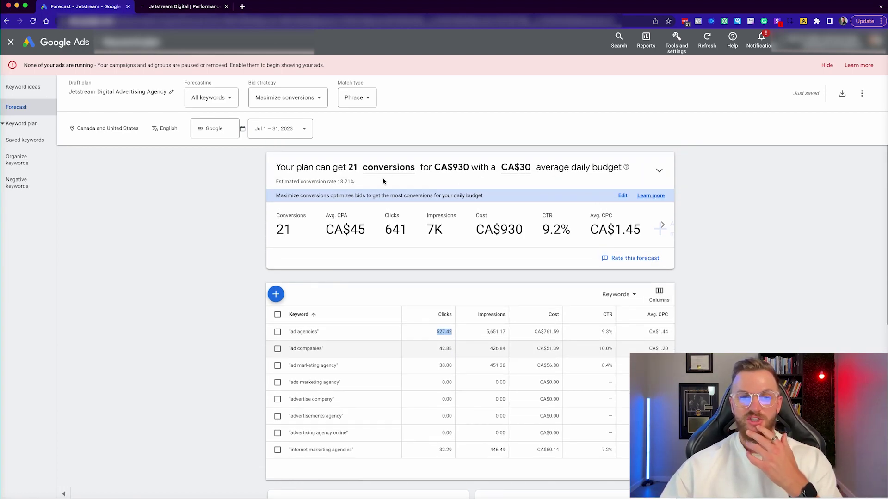
Set the forecast's conversion rate to 2% and save it, leaving the value per conversion empty
{"action": "left_click", "coordinate": [361, 183]}
{"action": "left_click", "coordinate": [362, 183]}
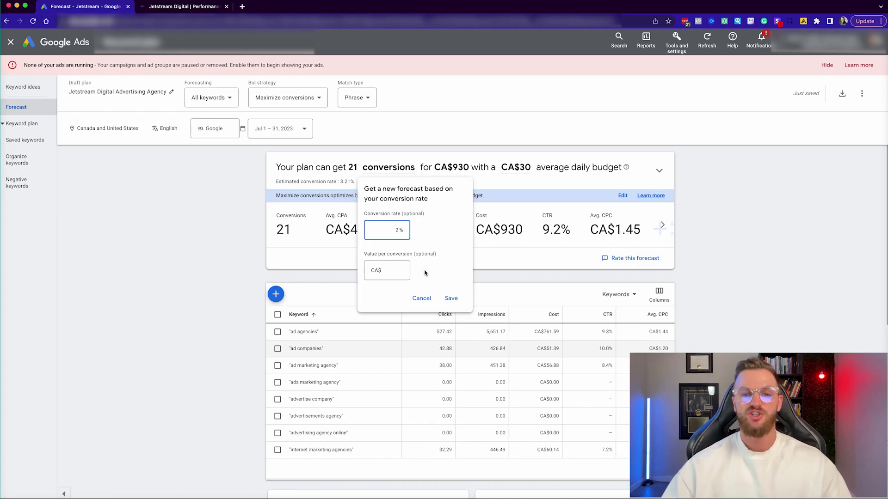
{"action": "left_click", "coordinate": [451, 298]}
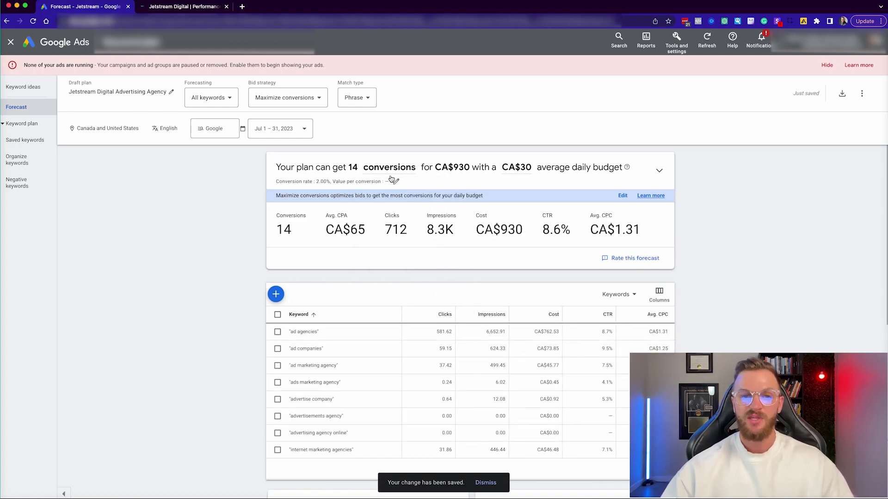
Set the plan's average daily budget to CA$40
{"action": "left_click", "coordinate": [516, 167]}
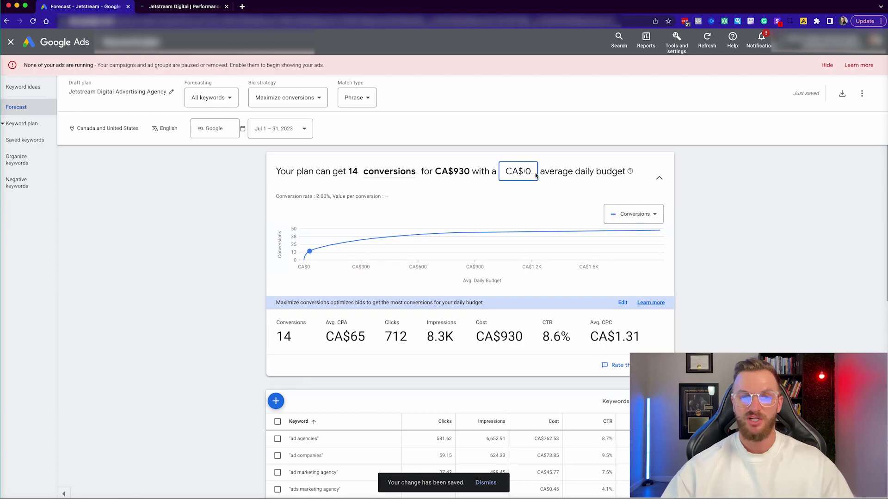
{"action": "key", "text": "BackSpace"}
{"action": "key", "text": "BackSpace"}
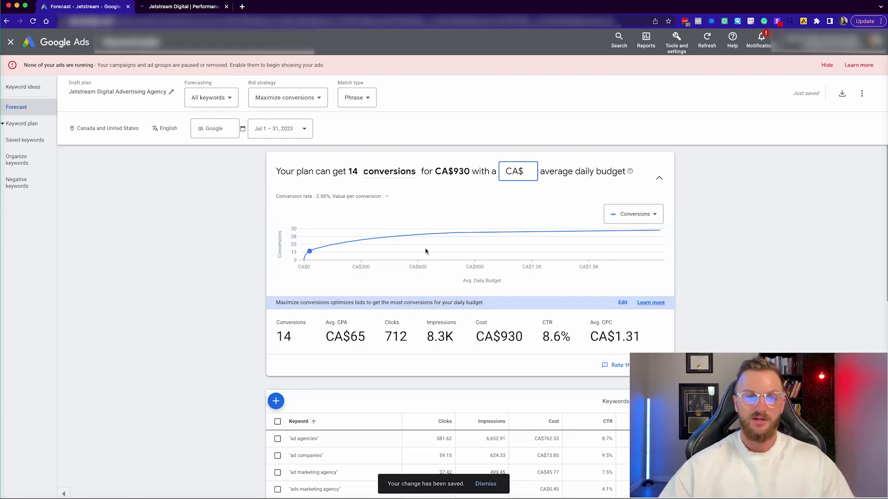
{"action": "mouse_move", "coordinate": [335, 245]}
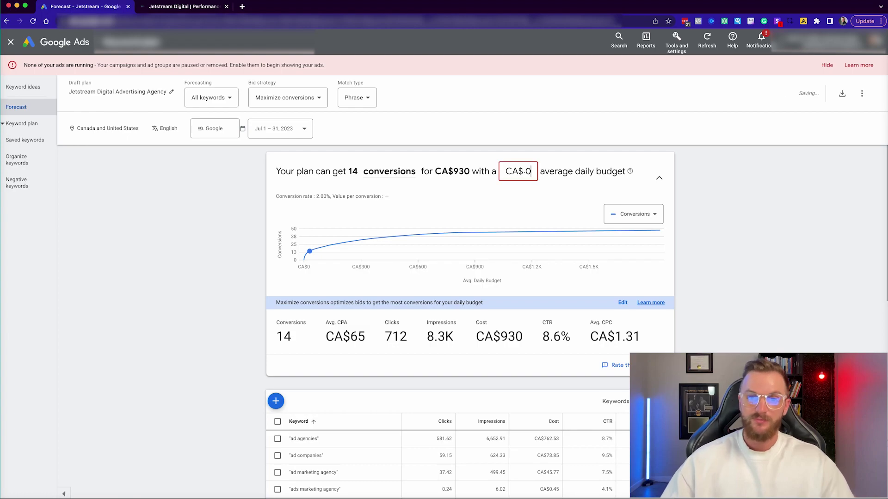
{"action": "type", "text": "40"}
{"action": "key", "text": "Return"}
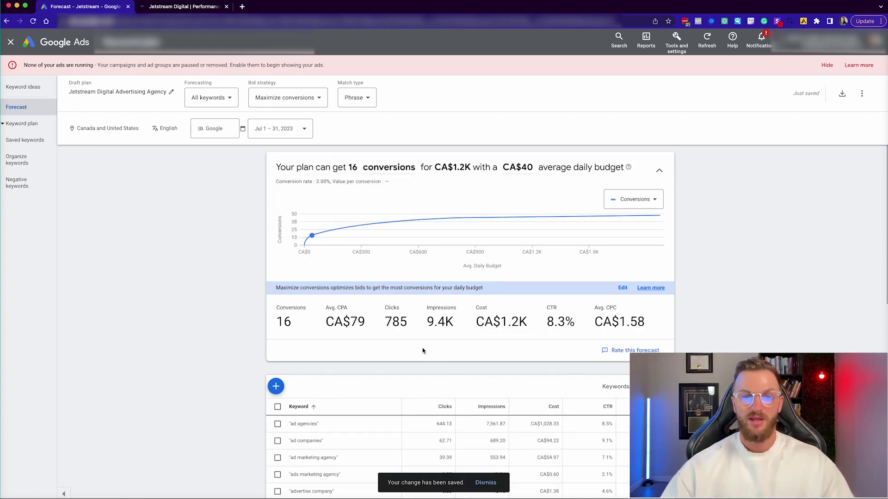
Review the updated forecast's clicks, average CPA, cost, CTR and average CPC
{"action": "left_click_drag", "start_coordinate": [384, 326], "coordinate": [408, 325]}
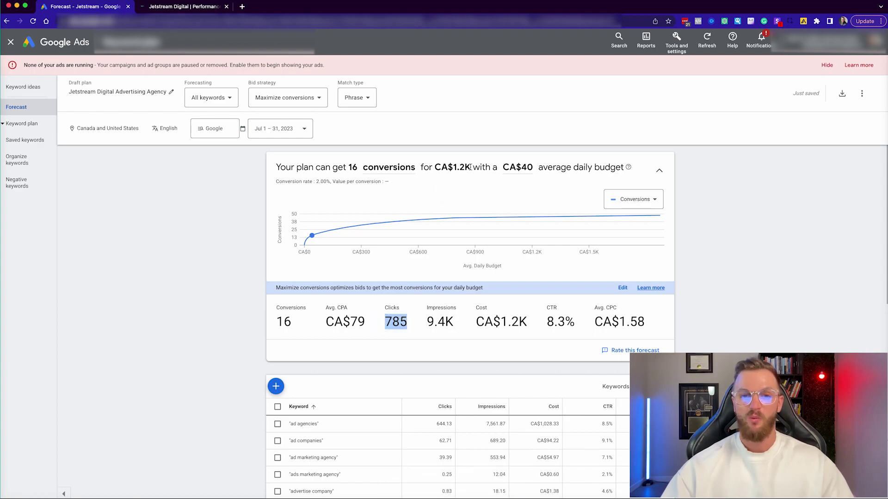
{"action": "left_click_drag", "start_coordinate": [365, 326], "coordinate": [325, 325]}
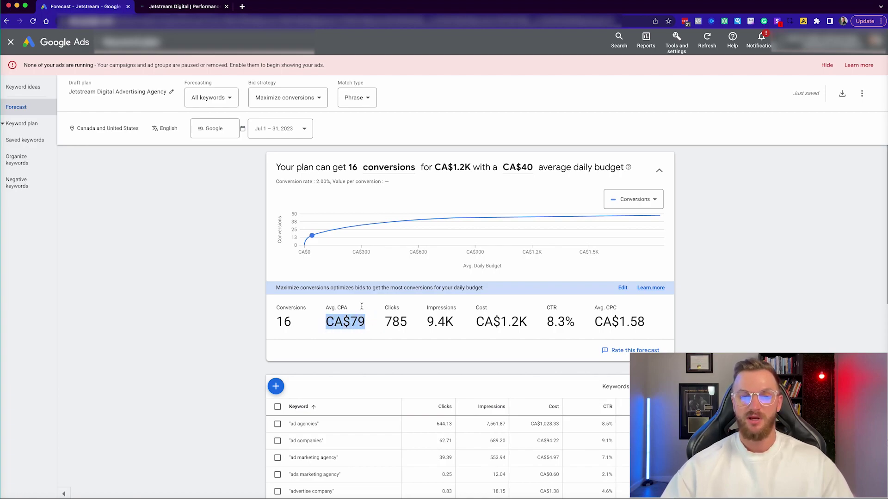
{"action": "mouse_move", "coordinate": [363, 184]}
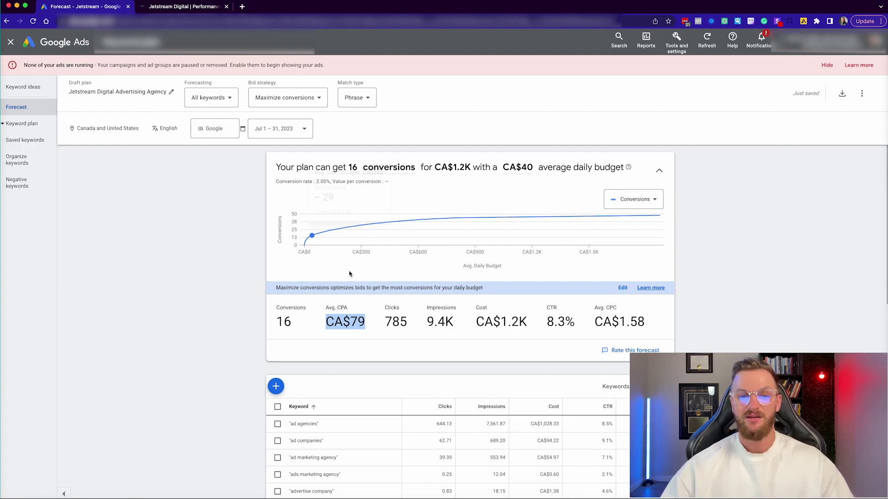
{"action": "left_click", "coordinate": [333, 326]}
{"action": "left_click_drag", "start_coordinate": [326, 323], "coordinate": [370, 327]}
{"action": "left_click", "coordinate": [319, 322]}
{"action": "left_click_drag", "start_coordinate": [476, 322], "coordinate": [652, 323]}
Look through the keyword table and the yearly forecast, devices and locations charts
{"action": "scroll", "coordinate": [689, 294], "scroll_direction": "down", "scroll_amount": 5}
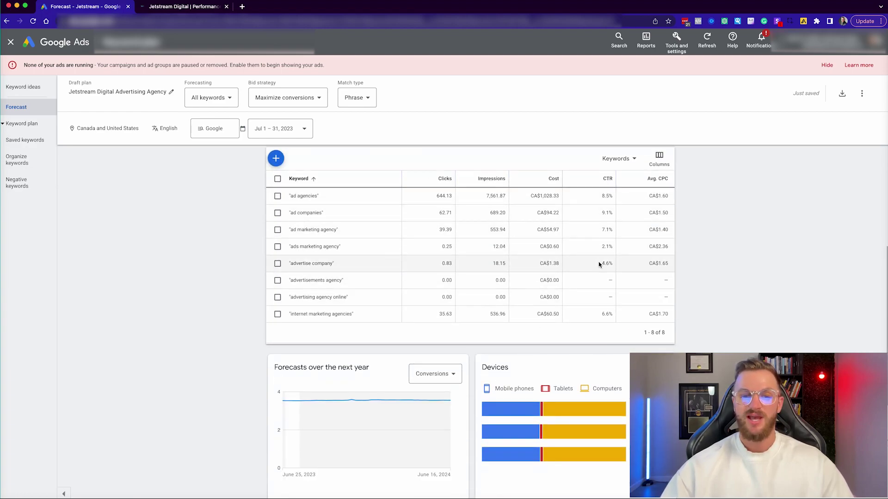
{"action": "scroll", "coordinate": [600, 265], "scroll_direction": "down", "scroll_amount": 3}
{"action": "scroll", "coordinate": [600, 265], "scroll_direction": "down", "scroll_amount": 2}
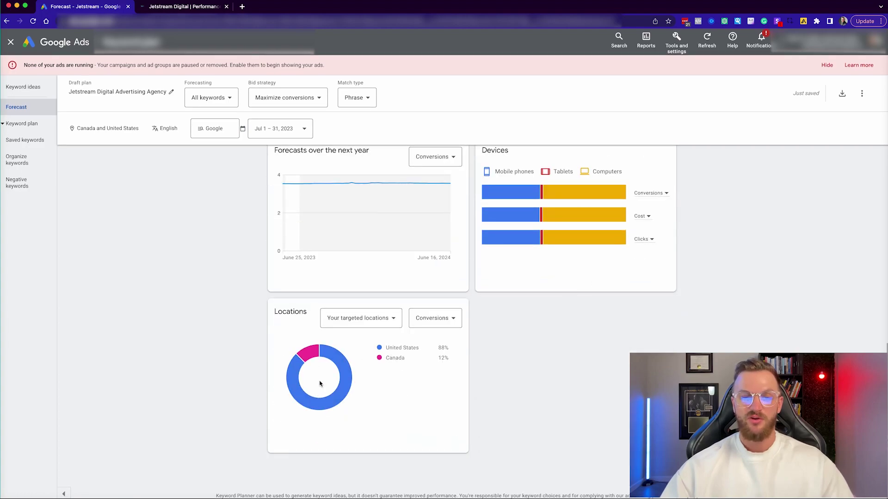
Break the Locations chart down by top cities and review each city's share of conversions
{"action": "mouse_move", "coordinate": [344, 391]}
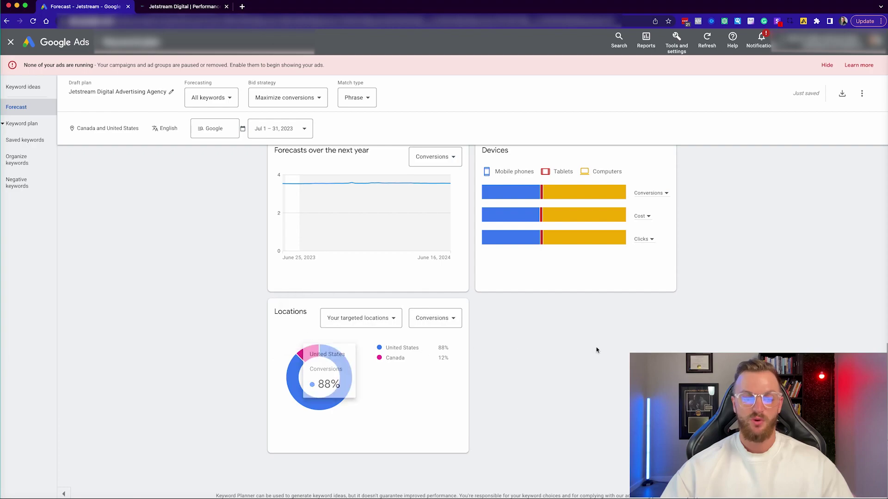
{"action": "scroll", "coordinate": [596, 350], "scroll_direction": "up", "scroll_amount": 7}
{"action": "scroll", "coordinate": [574, 361], "scroll_direction": "down", "scroll_amount": 6}
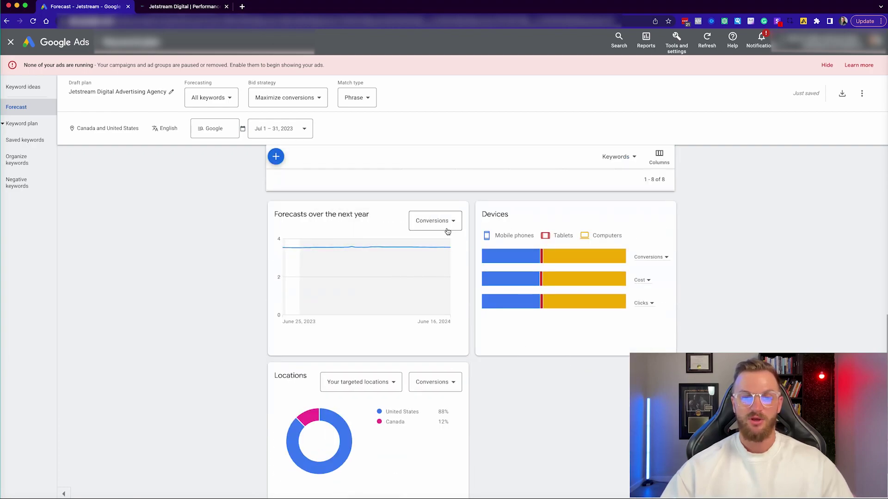
{"action": "left_click", "coordinate": [422, 383]}
{"action": "left_click", "coordinate": [390, 384]}
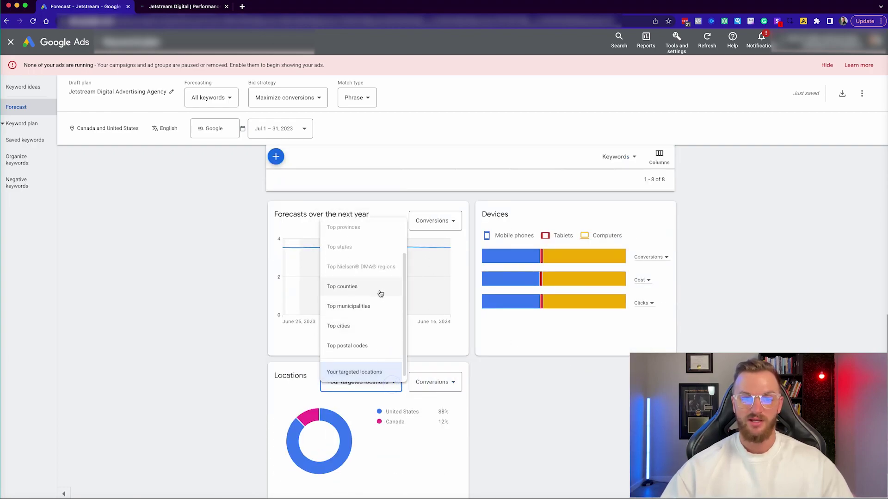
{"action": "left_click", "coordinate": [362, 335]}
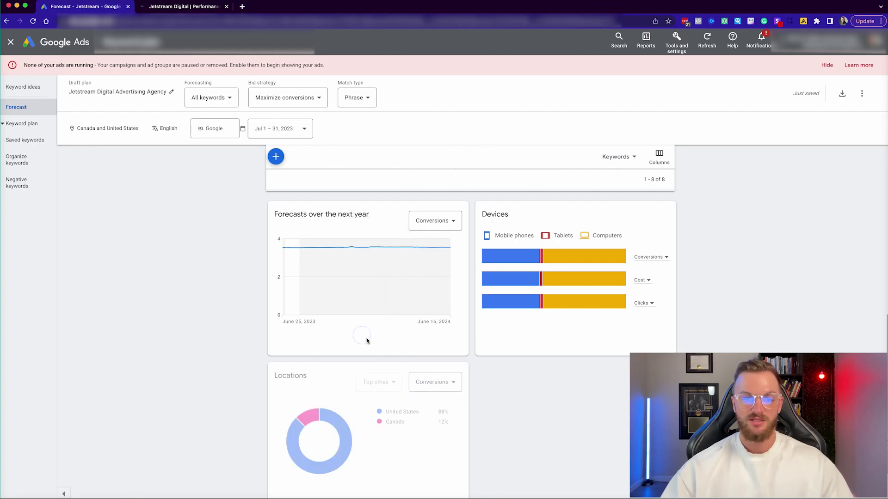
{"action": "scroll", "coordinate": [391, 377], "scroll_direction": "down", "scroll_amount": 2}
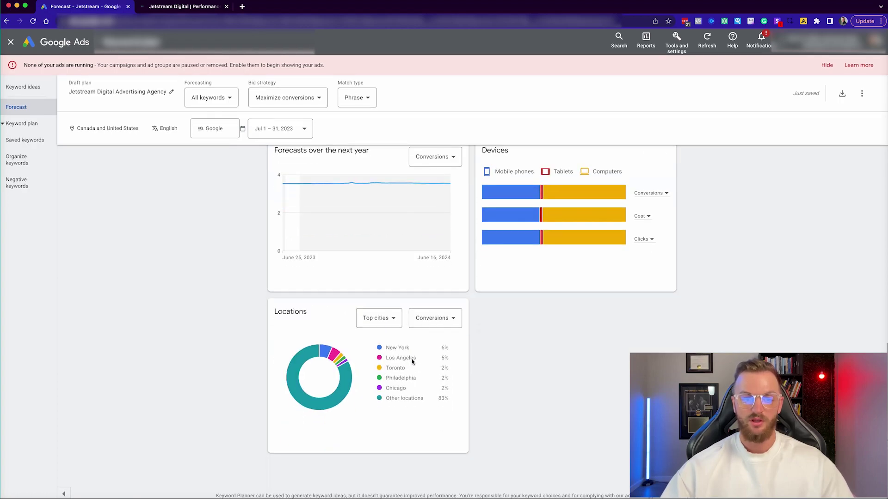
{"action": "left_click_drag", "start_coordinate": [419, 380], "coordinate": [398, 378]}
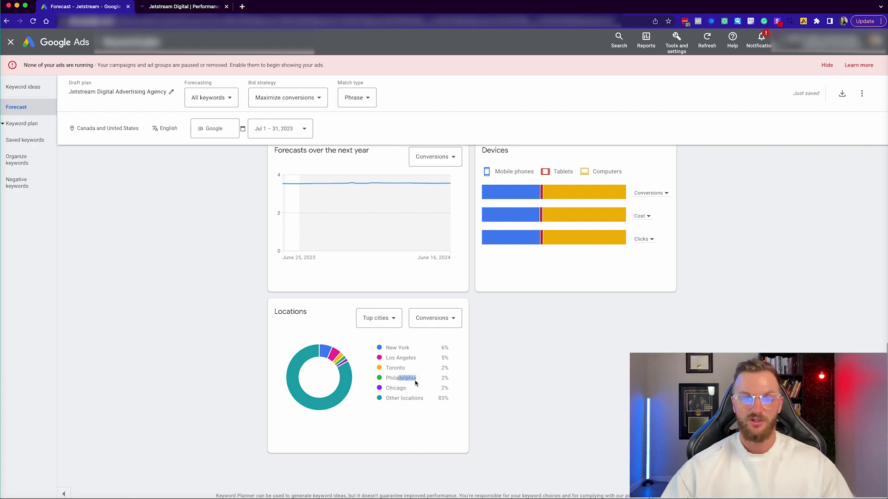
Switch the Locations chart to top municipalities, then to top counties measured by clicks
{"action": "left_click", "coordinate": [389, 317]}
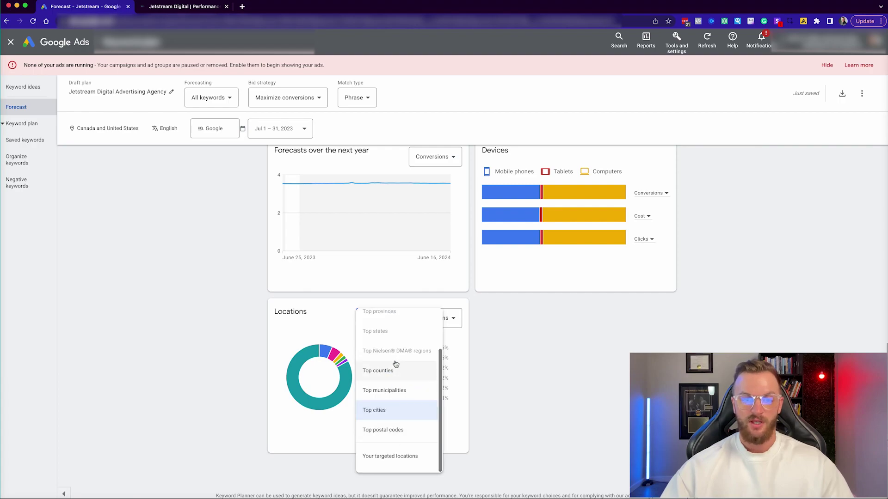
{"action": "left_click", "coordinate": [396, 391]}
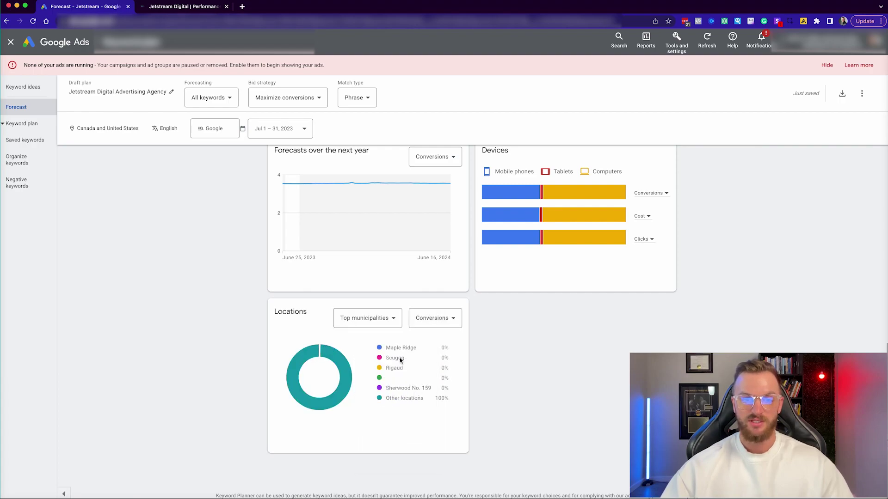
{"action": "left_click", "coordinate": [370, 318]}
{"action": "left_click", "coordinate": [375, 370]}
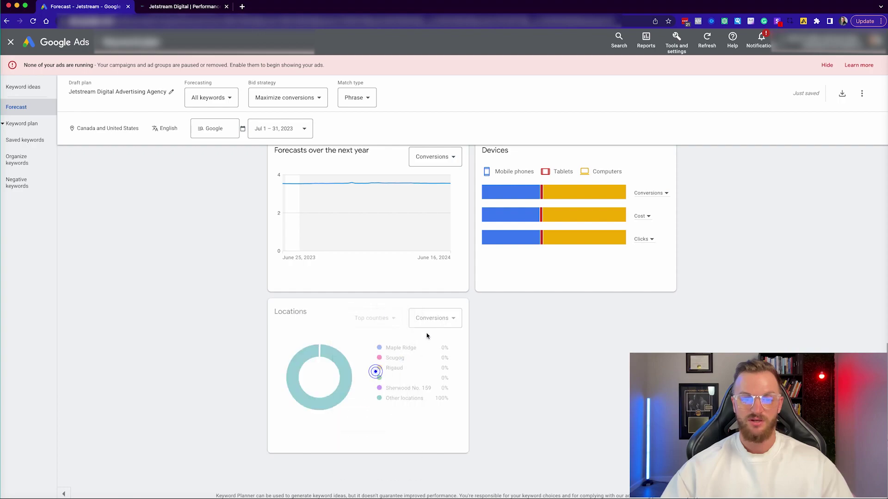
{"action": "left_click", "coordinate": [433, 324]}
{"action": "left_click", "coordinate": [445, 352]}
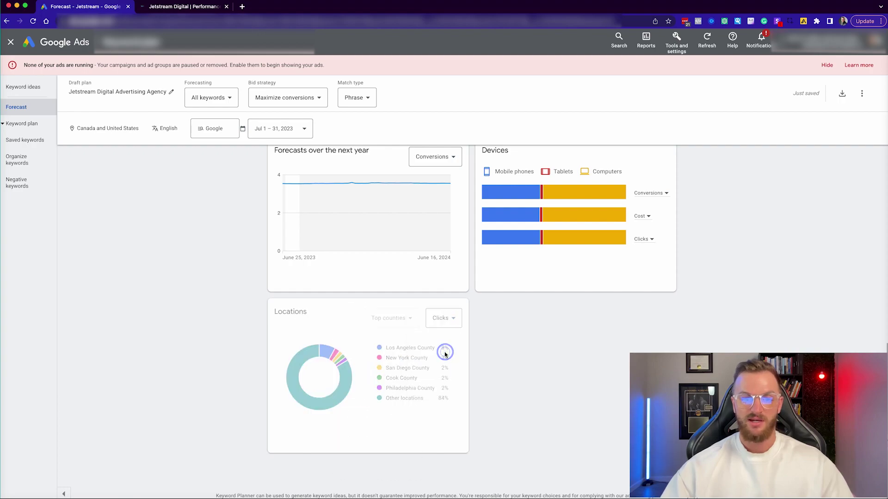
Review the forecast summary, the keyword table and the plan's targeting settings again
{"action": "scroll", "coordinate": [434, 351], "scroll_direction": "up", "scroll_amount": 4}
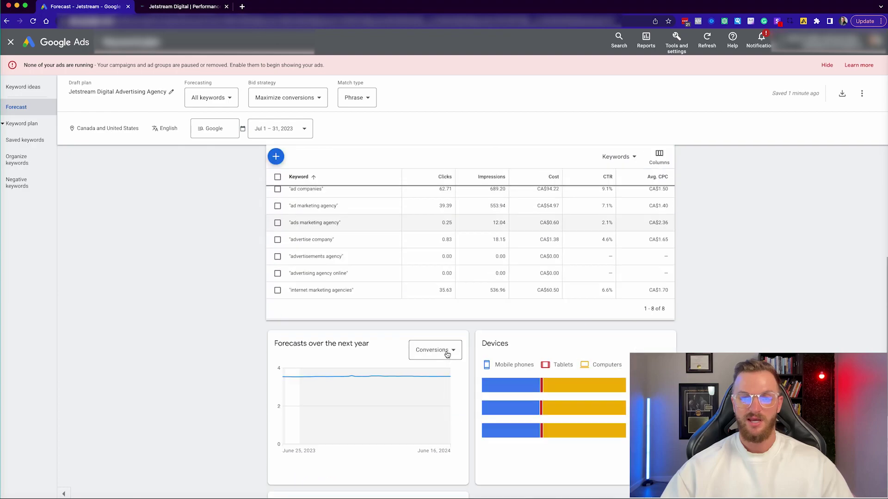
{"action": "scroll", "coordinate": [474, 375], "scroll_direction": "up", "scroll_amount": 5}
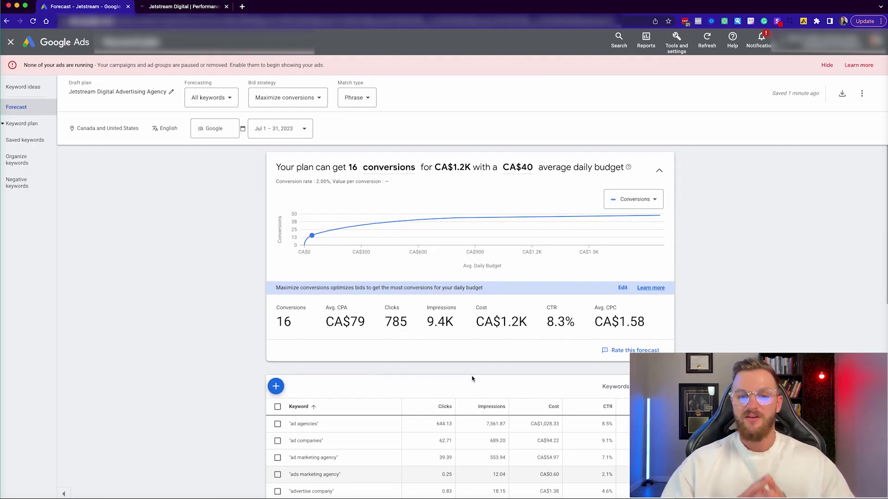
{"action": "scroll", "coordinate": [472, 378], "scroll_direction": "down", "scroll_amount": 7}
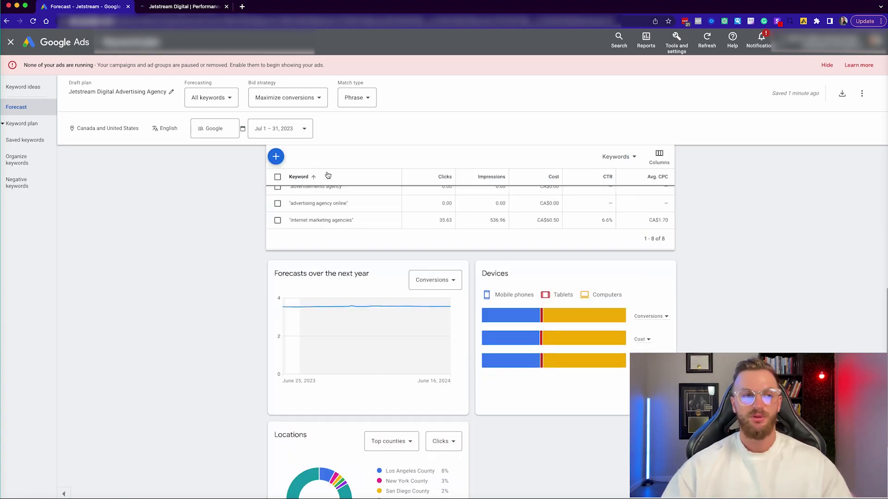
{"action": "scroll", "coordinate": [478, 315], "scroll_direction": "up", "scroll_amount": 4}
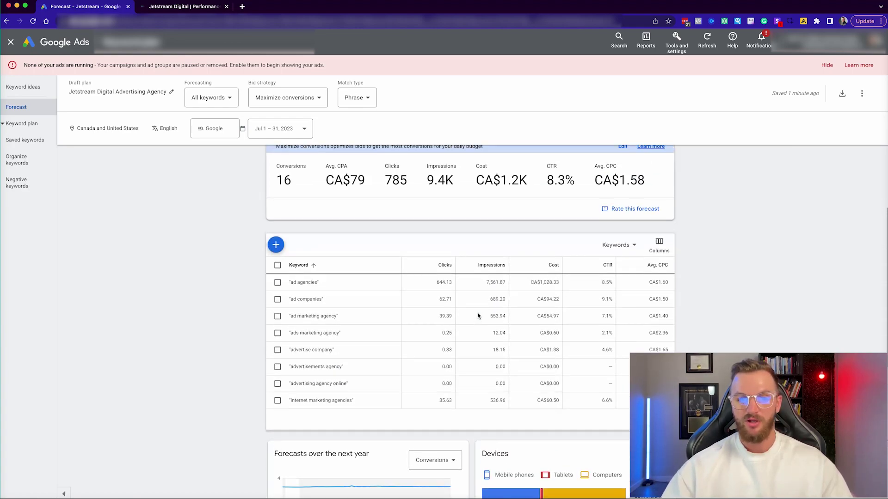
{"action": "scroll", "coordinate": [624, 222], "scroll_direction": "up", "scroll_amount": 3}
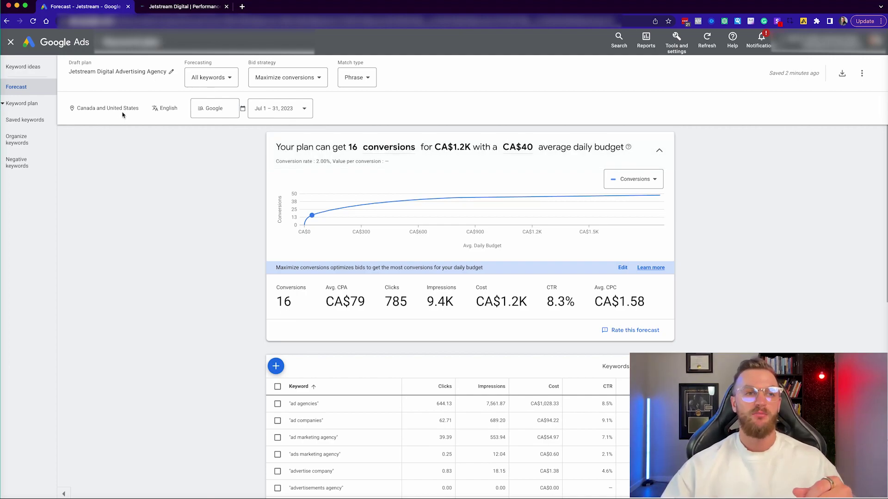
{"action": "mouse_move", "coordinate": [128, 111]}
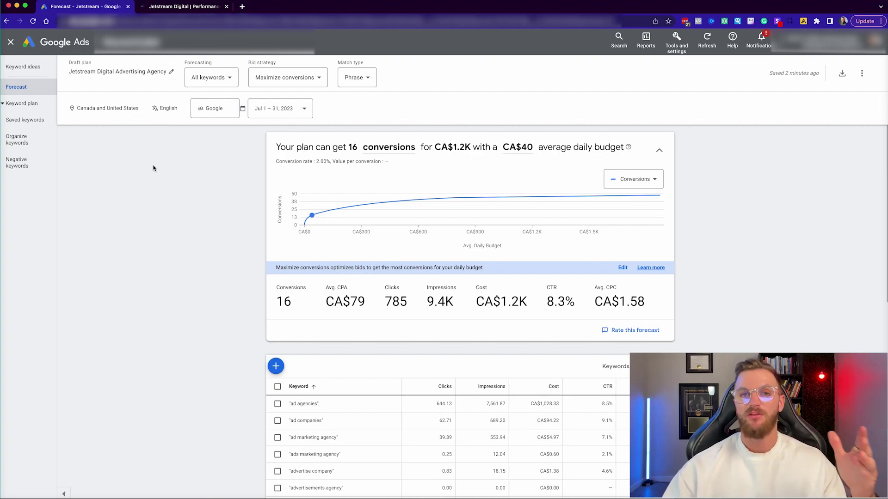
Look through the plan's saved, organize and negative keywords pages, opening and cancelling the form for adding keywords
{"action": "left_click", "coordinate": [15, 120]}
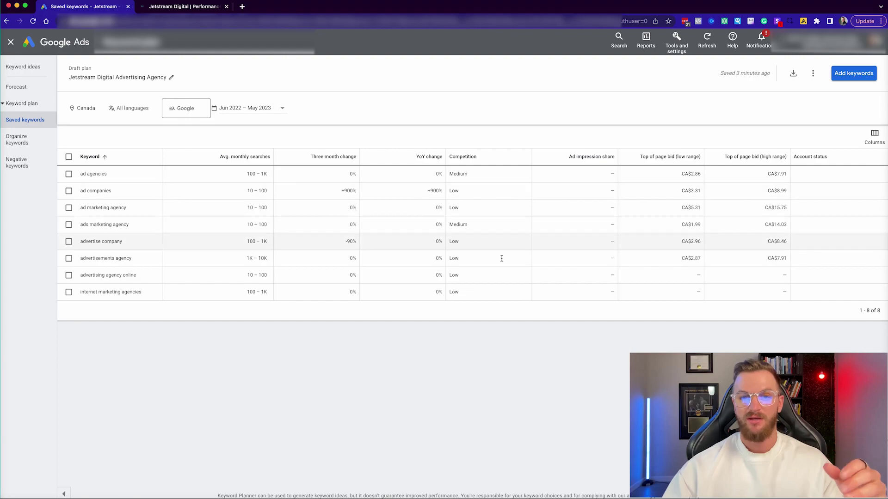
{"action": "left_click", "coordinate": [853, 73]}
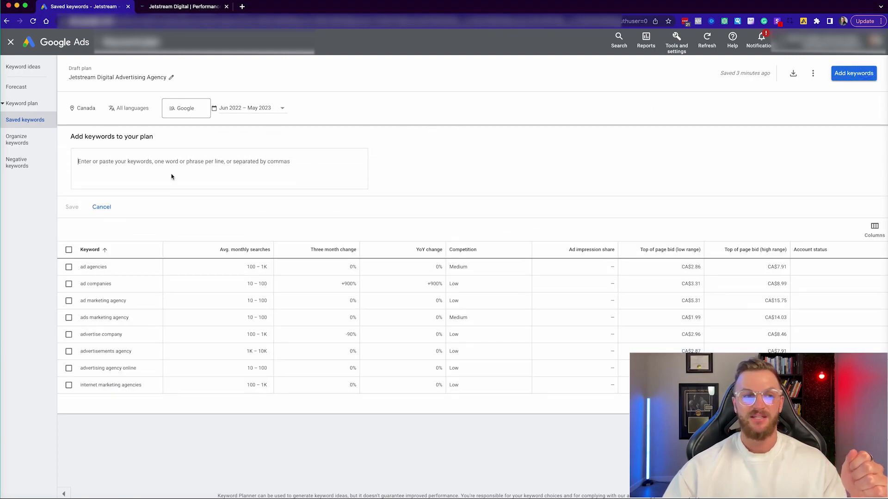
{"action": "left_click", "coordinate": [142, 175]}
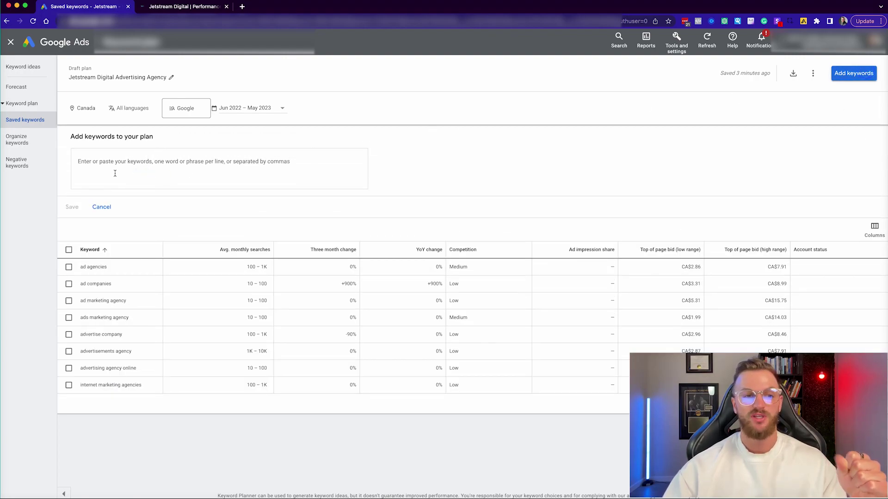
{"action": "left_click", "coordinate": [101, 207]}
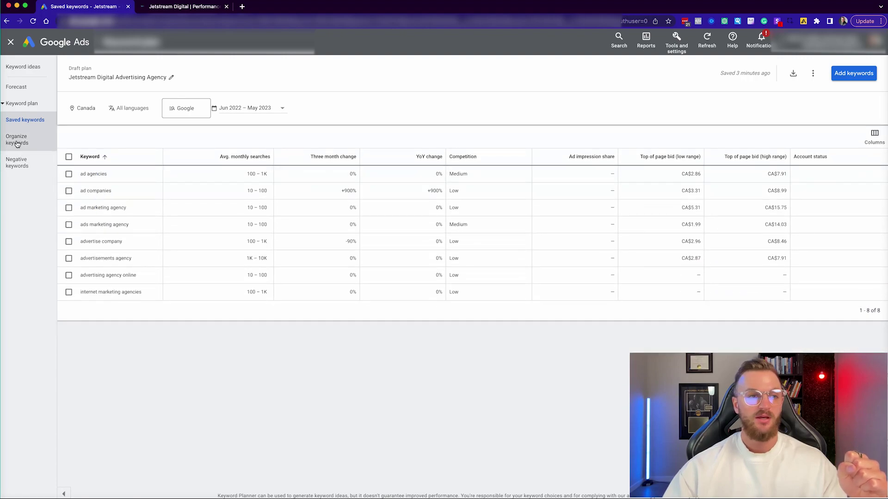
{"action": "left_click", "coordinate": [17, 142]}
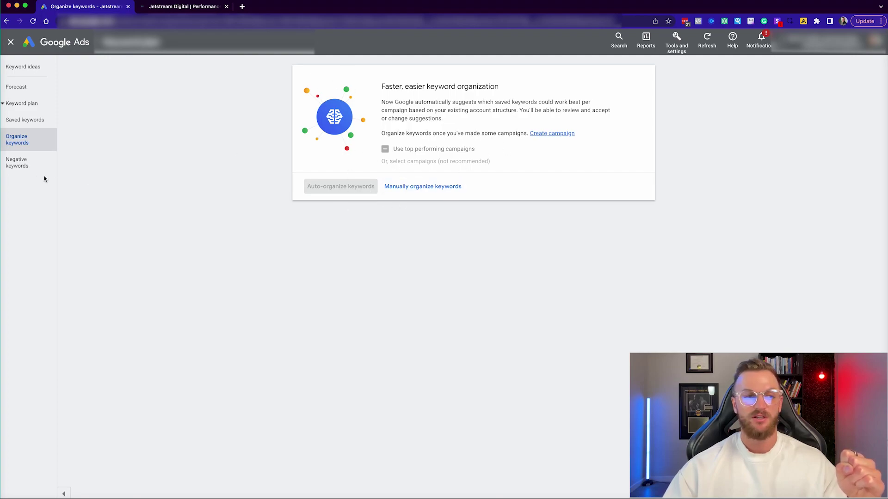
{"action": "left_click", "coordinate": [28, 168]}
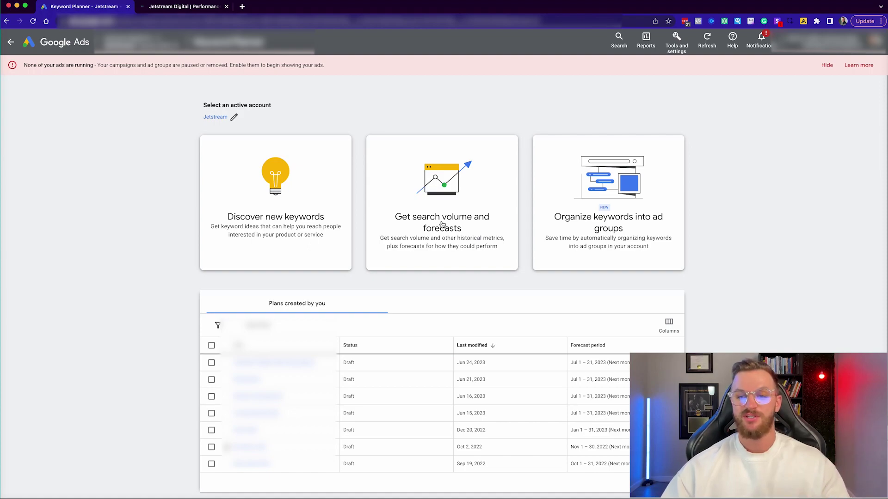
Get search volume and forecasts for the keyword "ad agency", then leave the resulting plan
{"action": "left_click", "coordinate": [442, 225]}
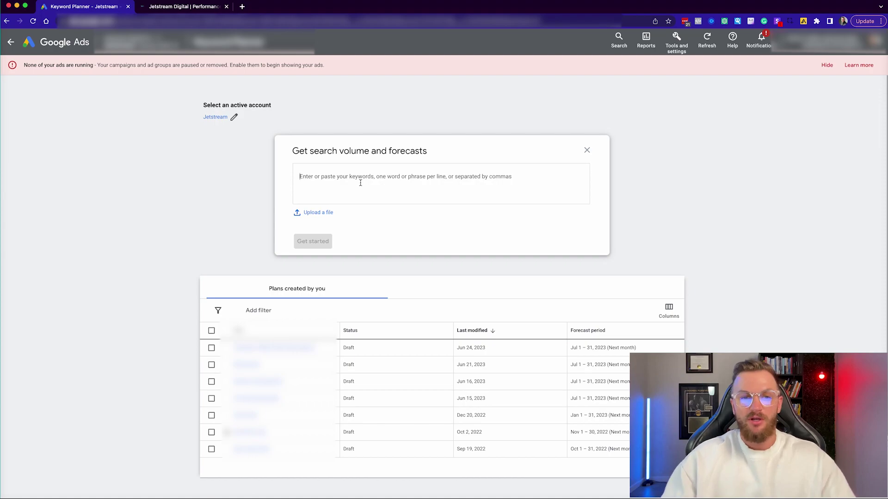
{"action": "type", "text": "ad"}
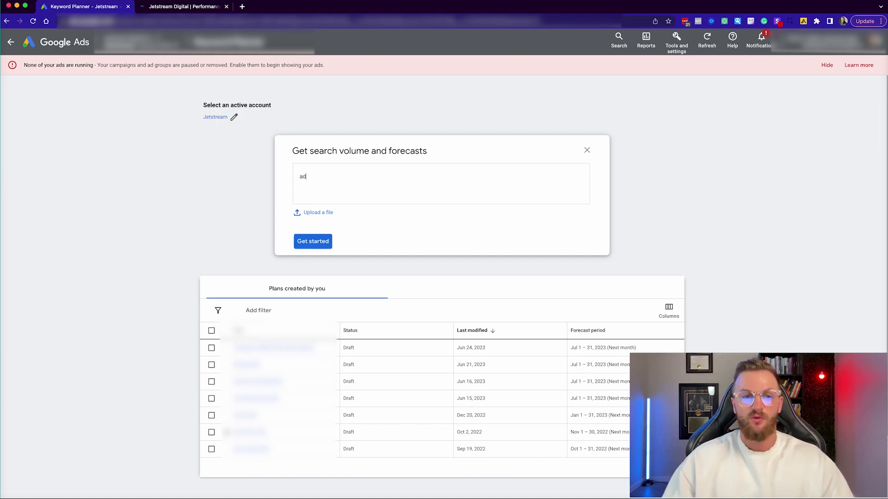
{"action": "type", "text": " agency"}
{"action": "left_click", "coordinate": [321, 242]}
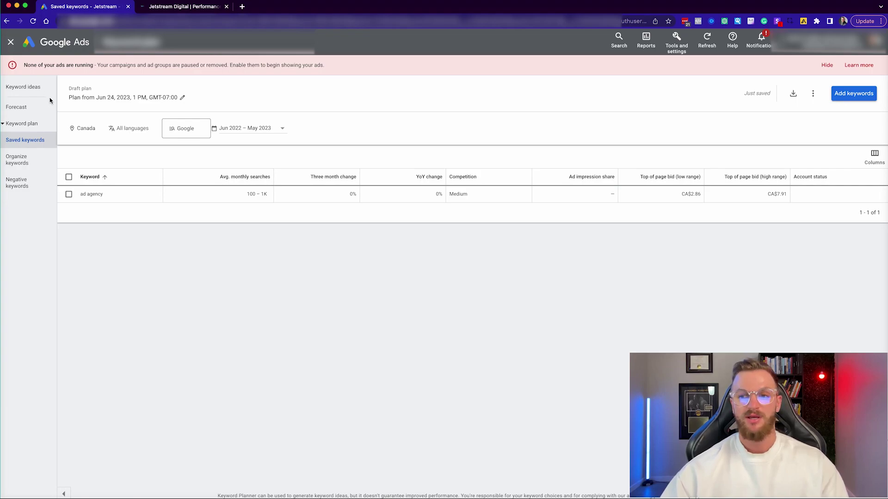
{"action": "left_click", "coordinate": [11, 43]}
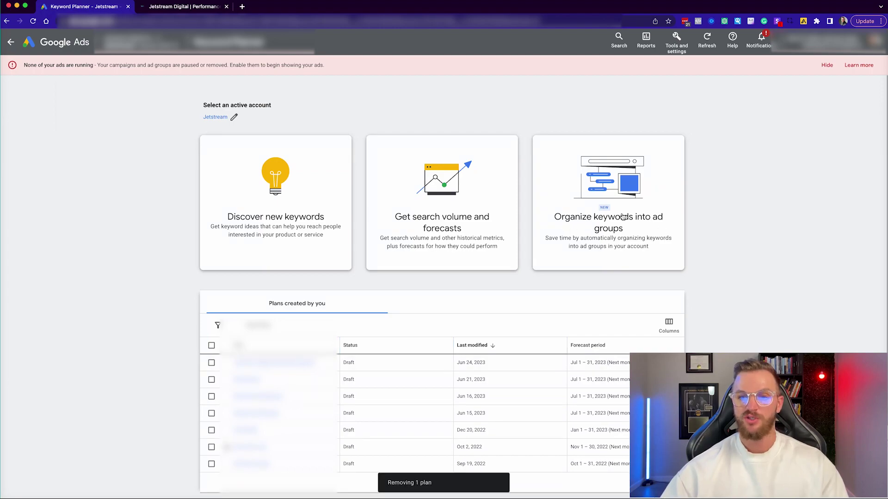
Examine the keyword, website and upload options for organizing keywords into ad groups, then close the form
{"action": "left_click", "coordinate": [609, 225]}
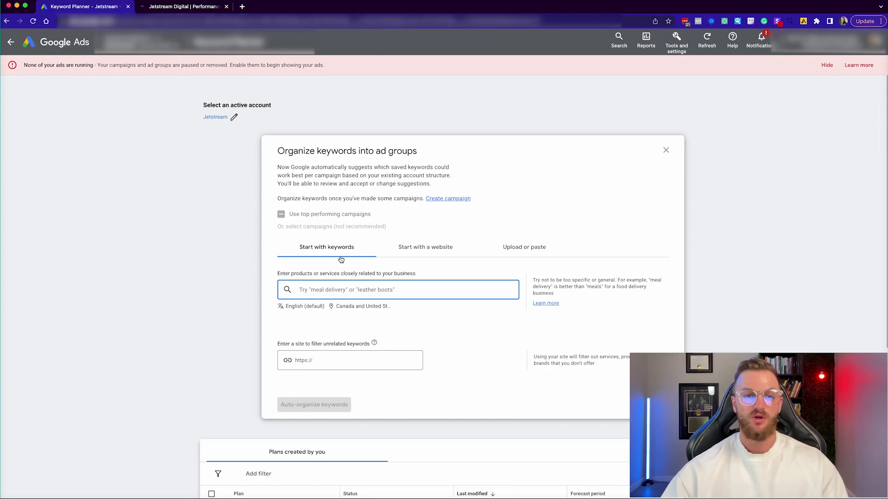
{"action": "left_click", "coordinate": [431, 246]}
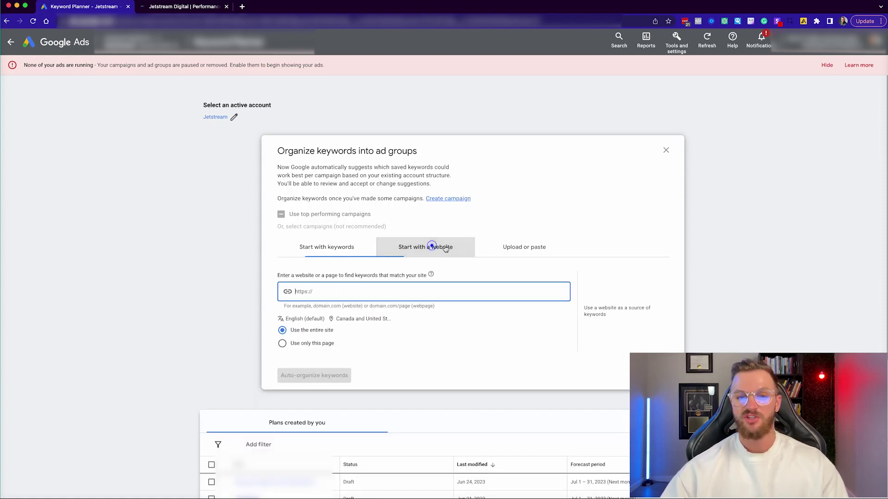
{"action": "left_click", "coordinate": [520, 248]}
{"action": "left_click", "coordinate": [411, 245]}
{"action": "left_click", "coordinate": [334, 251]}
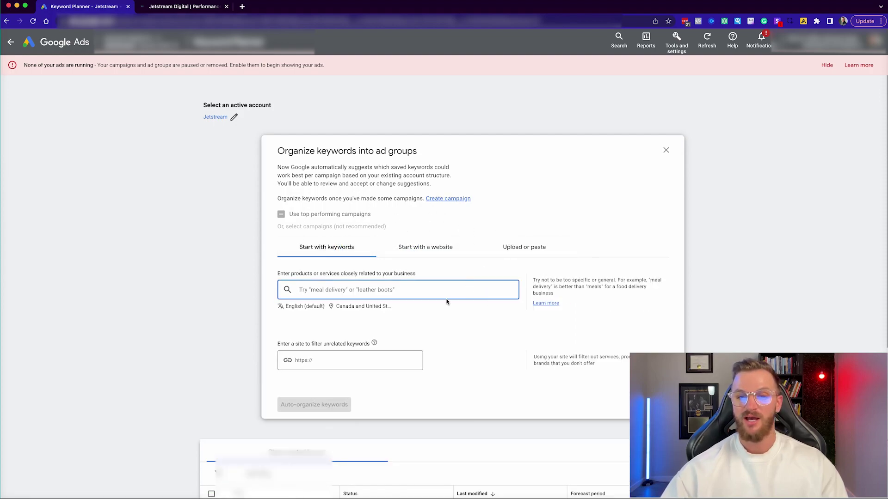
{"action": "scroll", "coordinate": [442, 300], "scroll_direction": "down", "scroll_amount": 5}
{"action": "scroll", "coordinate": [441, 299], "scroll_direction": "up", "scroll_amount": 5}
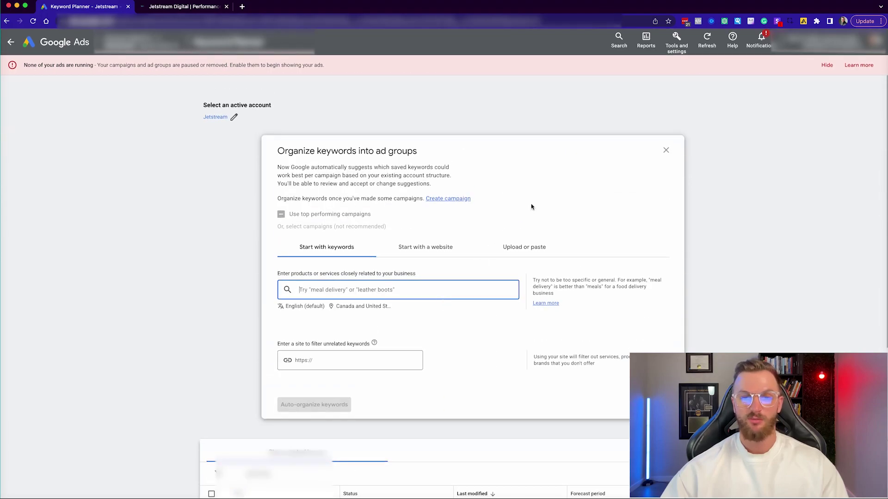
{"action": "left_click", "coordinate": [665, 152]}
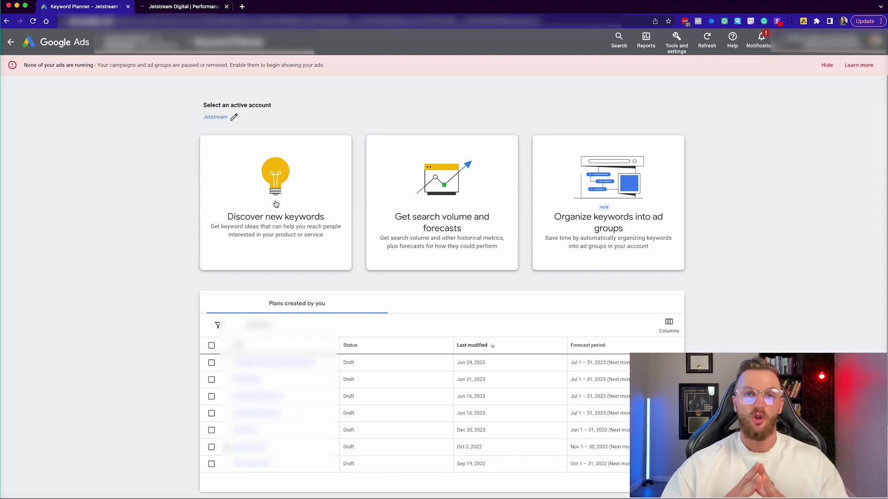
Start discovering new keywords for Winnipeg, Manitoba, Canada, entering physiotherapy, physio and physiotherapist as the seed keywords
{"action": "left_click", "coordinate": [275, 202]}
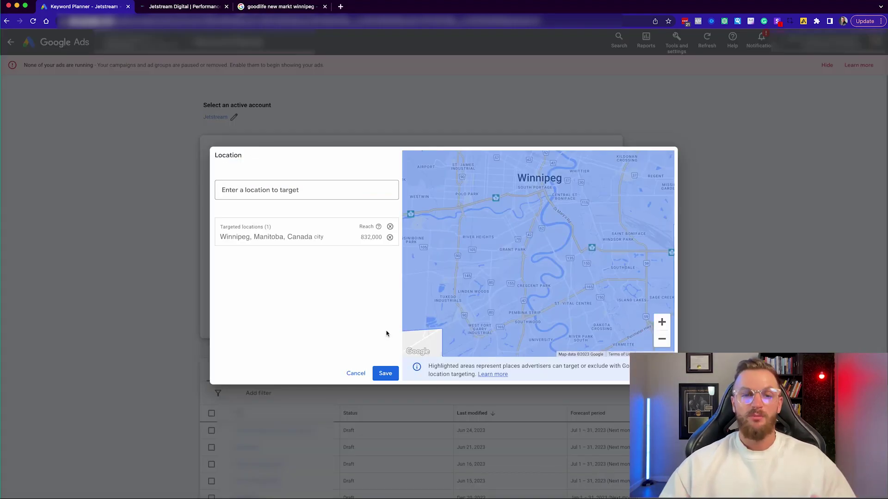
{"action": "left_click", "coordinate": [388, 373]}
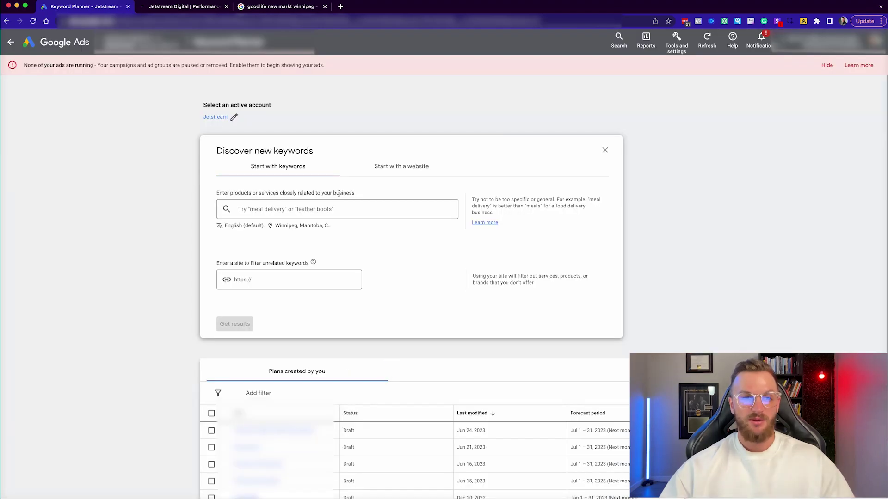
{"action": "left_click", "coordinate": [334, 207]}
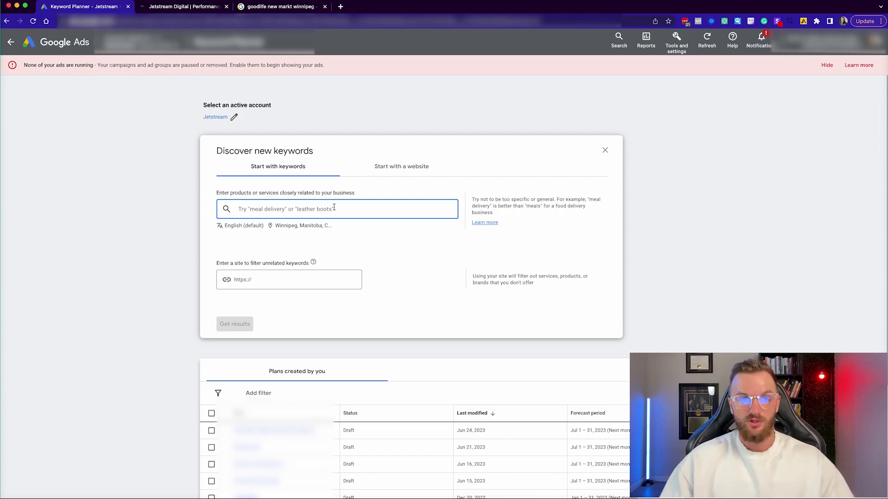
{"action": "type", "text": "physiother"}
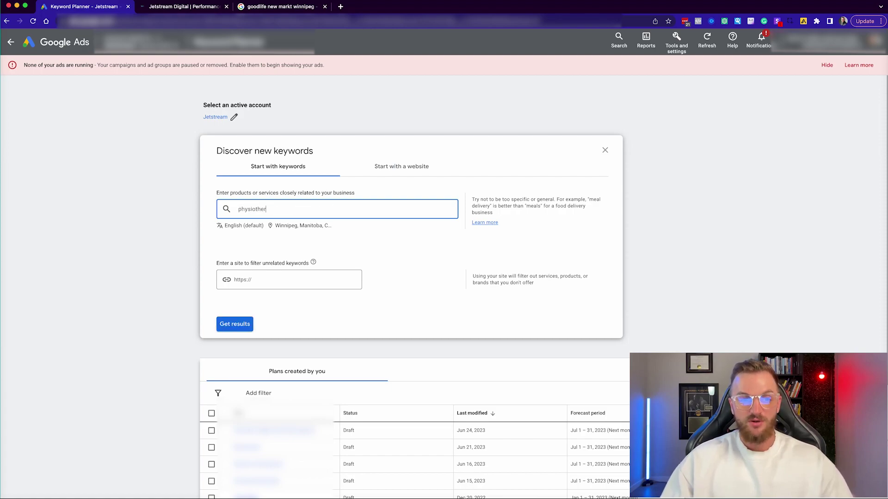
{"action": "type", "text": "apy"}
{"action": "key", "text": "Return"}
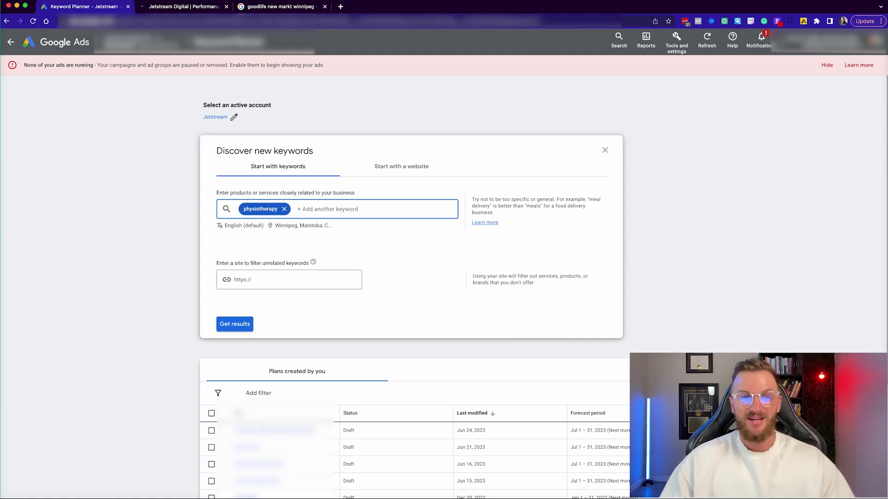
{"action": "type", "text": "physi"}
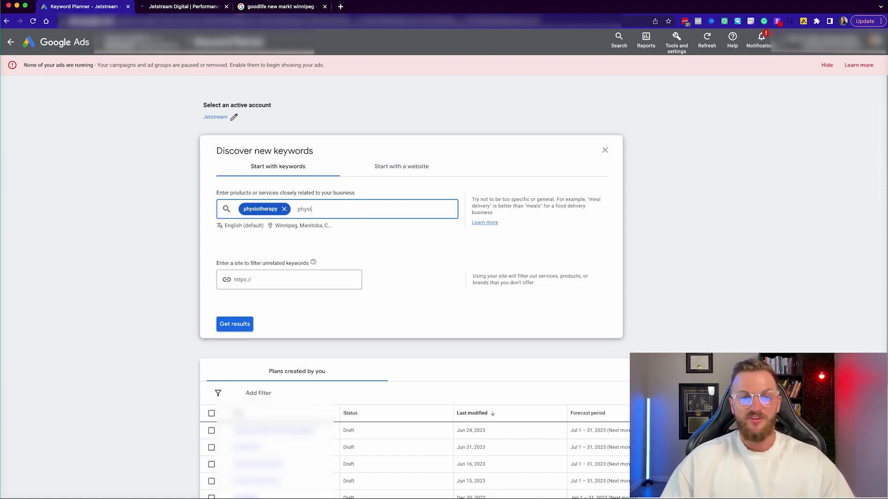
{"action": "type", "text": "o"}
{"action": "key", "text": "Return"}
{"action": "type", "text": "physiotherapist"}
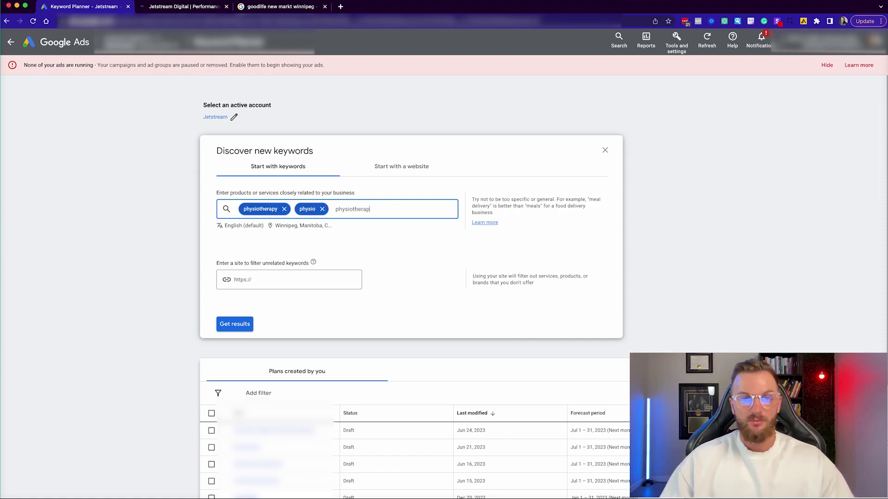
{"action": "key", "text": "Return"}
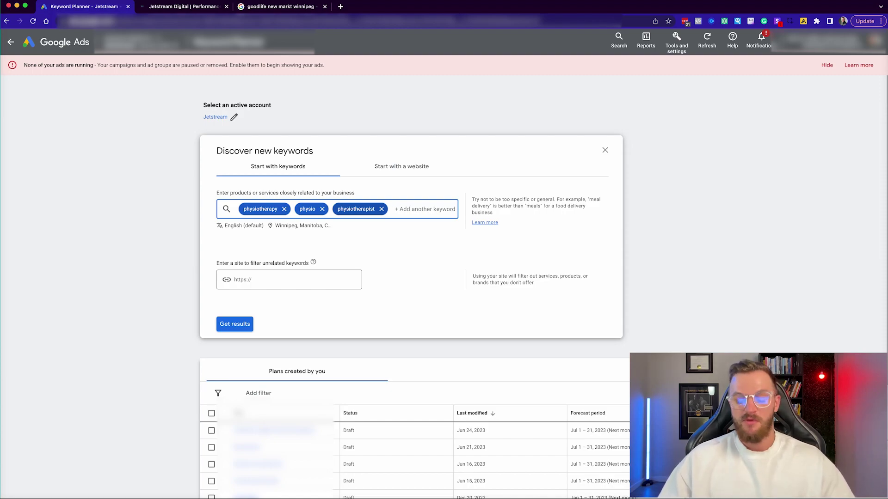
Add the seed keywords chiropractor and acupucture, get the keyword ideas, and broaden the search with physiotherapy clinic
{"action": "type", "text": "chrio"}
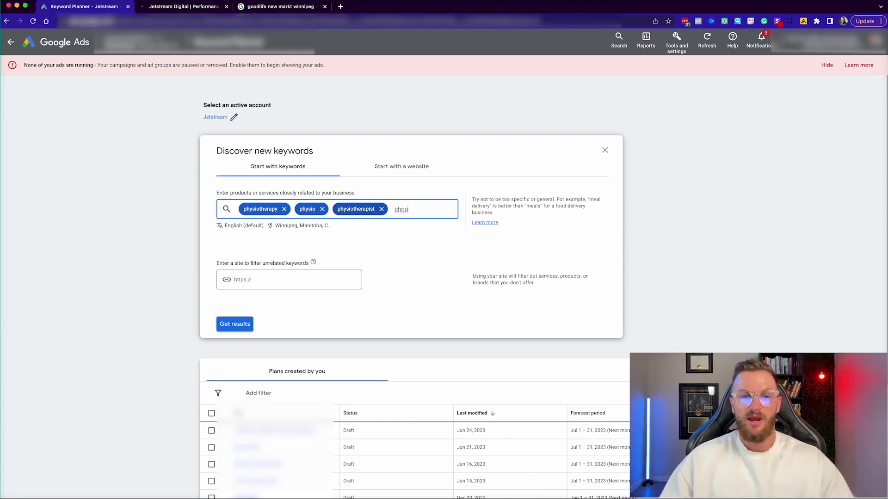
{"action": "key", "text": "BackSpace"}
{"action": "key", "text": "BackSpace"}
{"action": "key", "text": "BackSpace"}
{"action": "type", "text": "iropractor"}
{"action": "key", "text": "Return"}
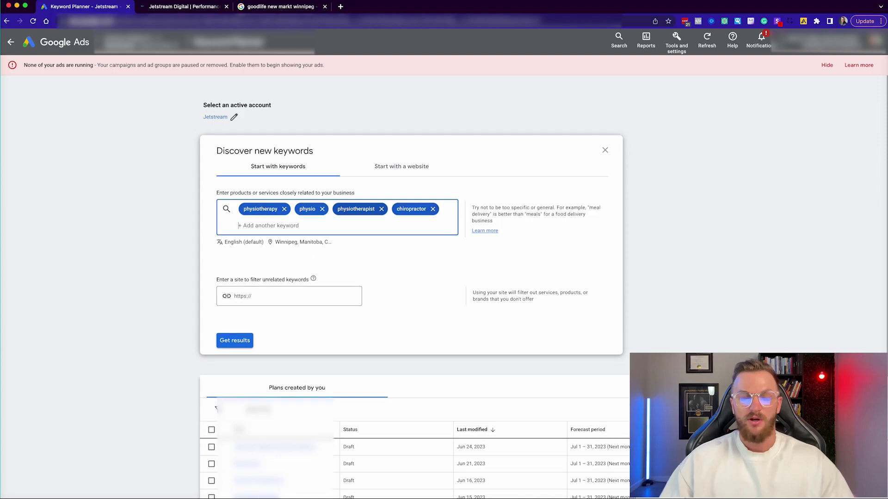
{"action": "type", "text": "acupucture"}
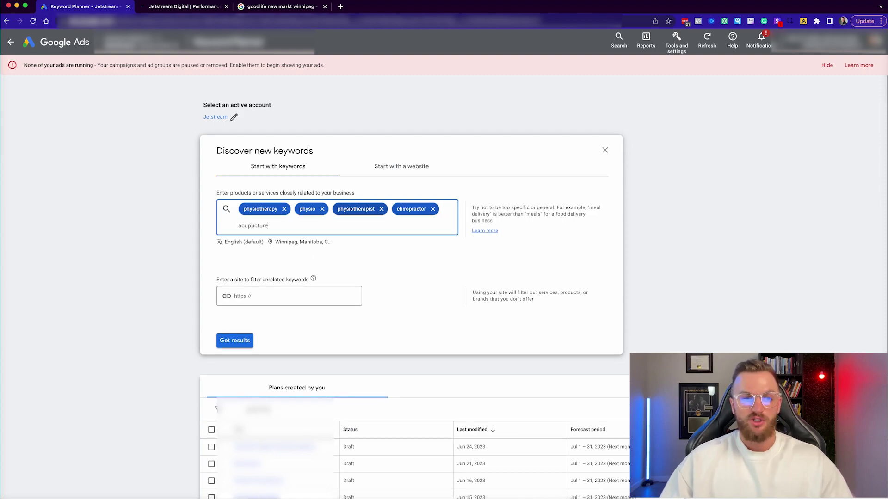
{"action": "key", "text": "Return"}
{"action": "left_click", "coordinate": [235, 341]}
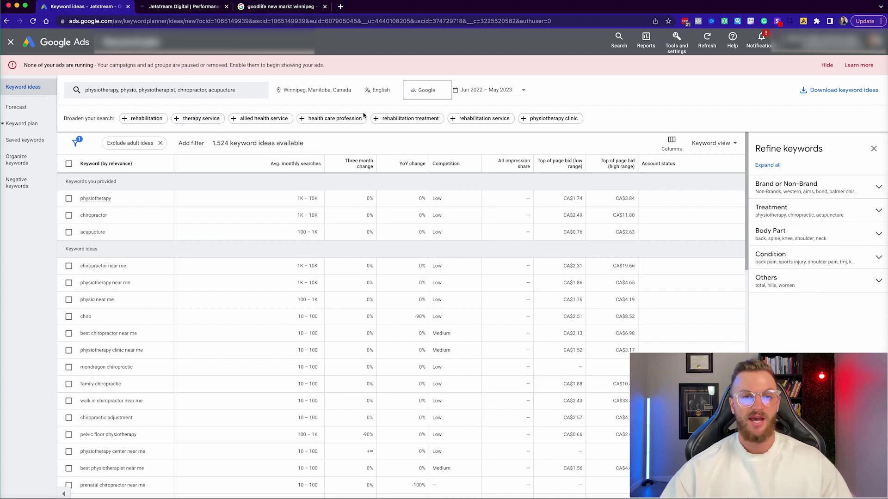
{"action": "left_click", "coordinate": [551, 118]}
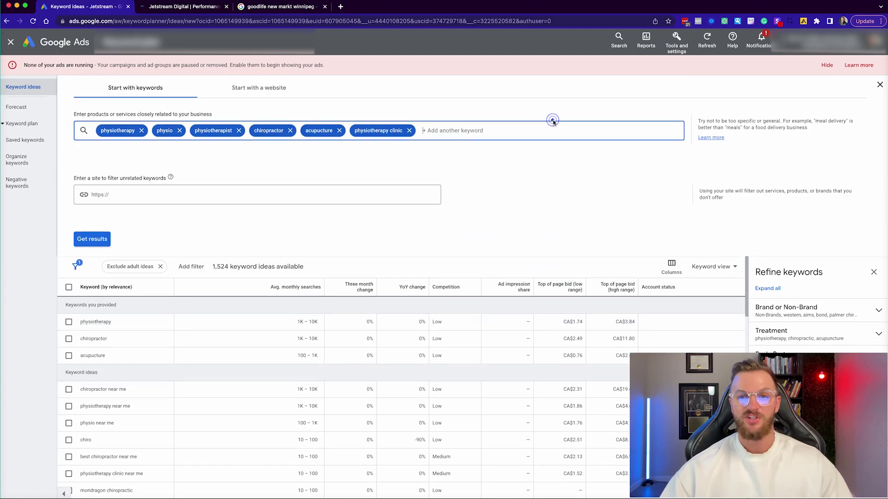
{"action": "left_click", "coordinate": [92, 240]}
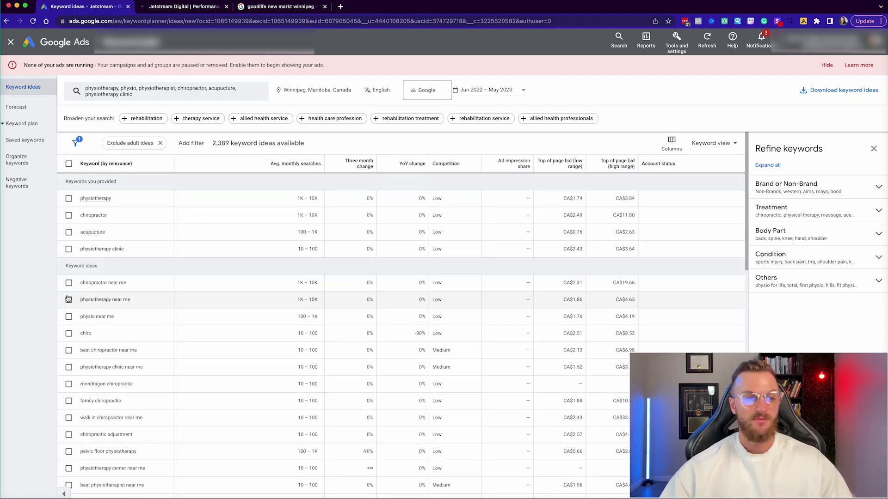
Create a plan from the "near me" ideas for chiropractor, physiotherapy, physio, best chiropractor, physiotherapy center and best physiotherapist
{"action": "left_click", "coordinate": [69, 300]}
{"action": "scroll", "coordinate": [74, 296], "scroll_direction": "down", "scroll_amount": 1}
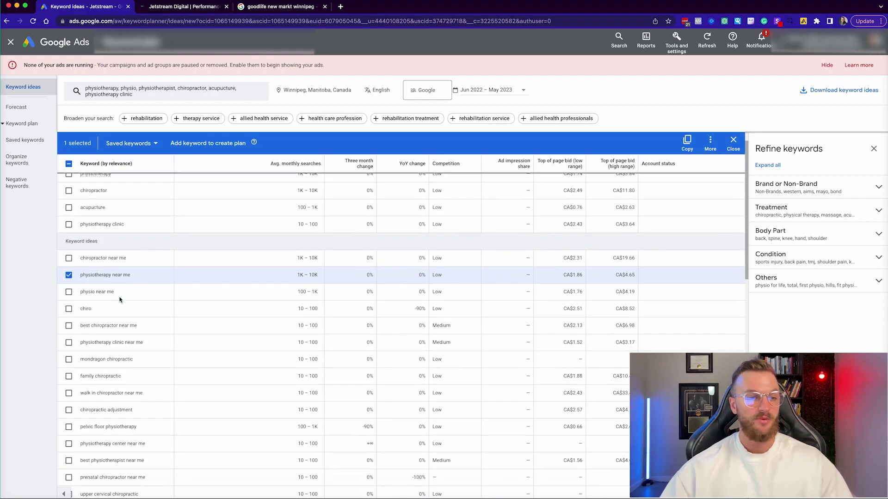
{"action": "left_click", "coordinate": [68, 289]}
{"action": "scroll", "coordinate": [69, 289], "scroll_direction": "down", "scroll_amount": 2}
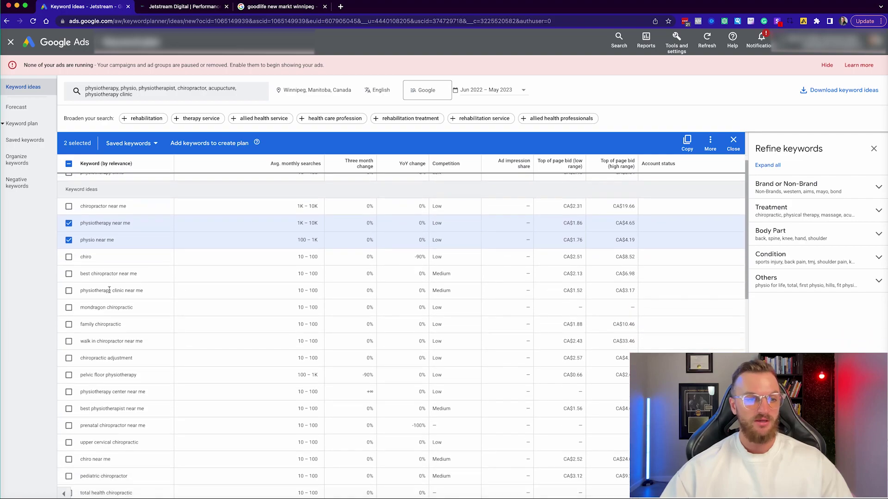
{"action": "left_click", "coordinate": [68, 274]}
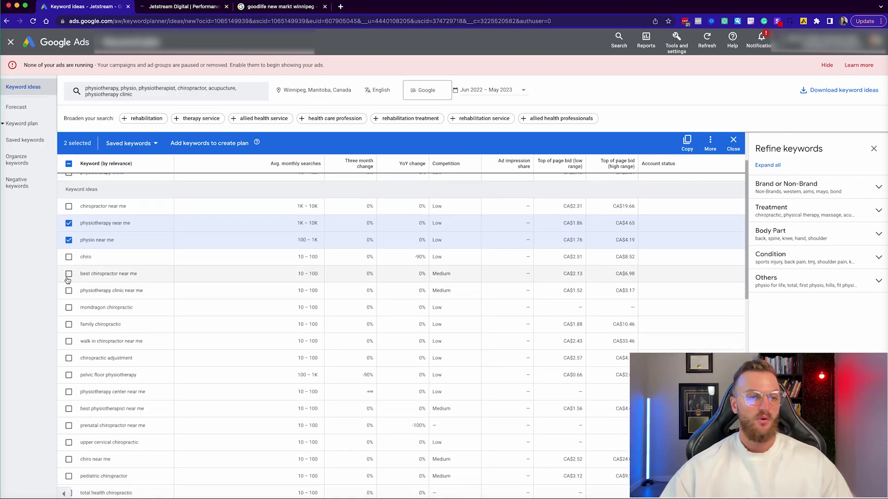
{"action": "left_click", "coordinate": [69, 207]}
{"action": "scroll", "coordinate": [148, 293], "scroll_direction": "down", "scroll_amount": 3}
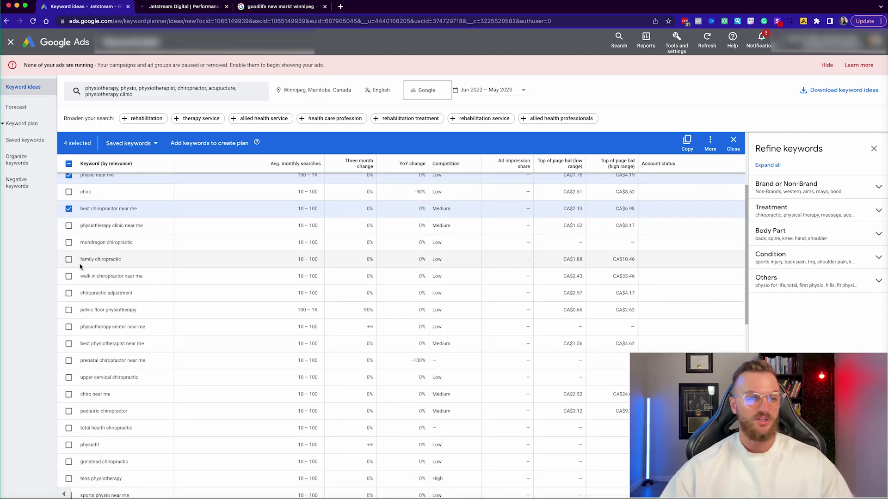
{"action": "scroll", "coordinate": [82, 268], "scroll_direction": "down", "scroll_amount": 2}
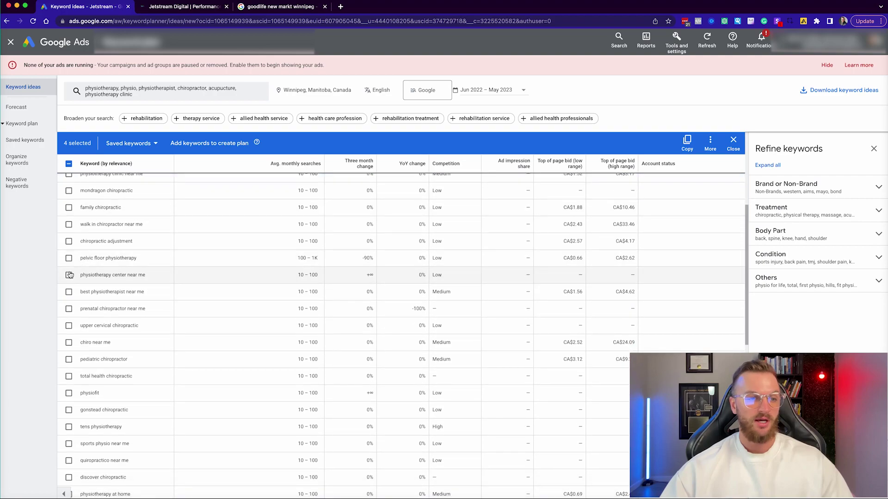
{"action": "left_click", "coordinate": [68, 275]}
{"action": "scroll", "coordinate": [68, 277], "scroll_direction": "up", "scroll_amount": 3}
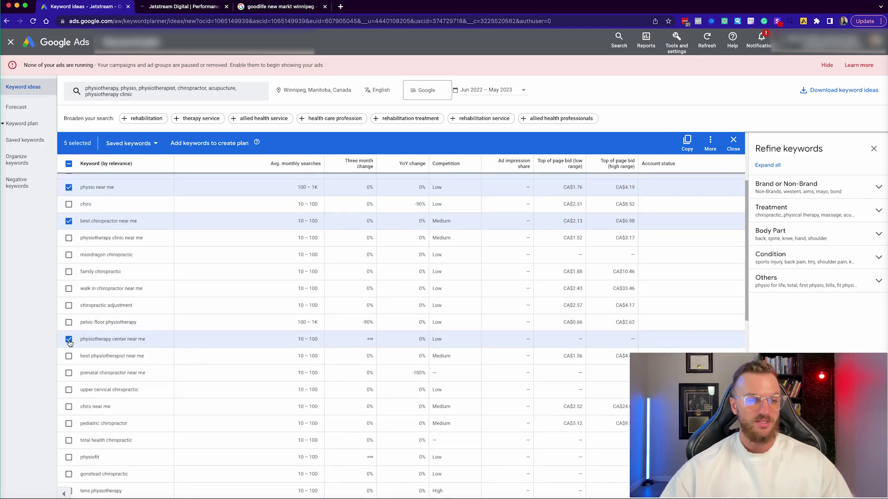
{"action": "left_click", "coordinate": [69, 356]}
{"action": "scroll", "coordinate": [135, 386], "scroll_direction": "up", "scroll_amount": 6}
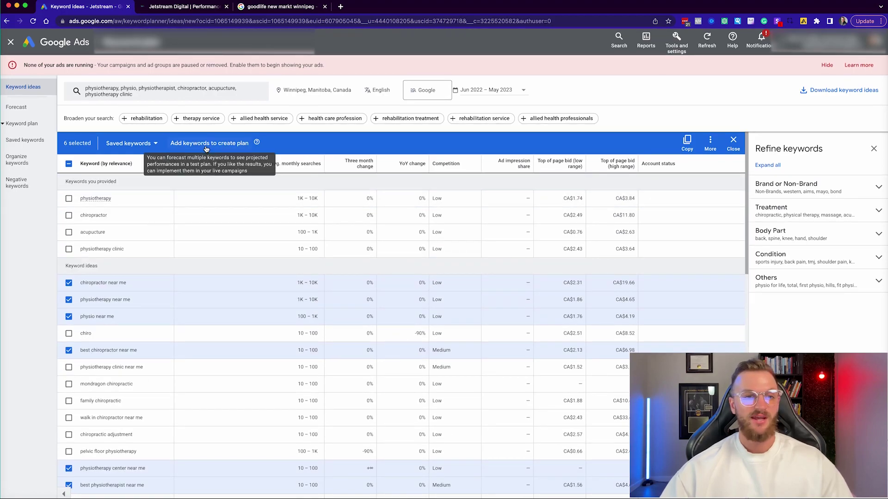
{"action": "left_click", "coordinate": [206, 144]}
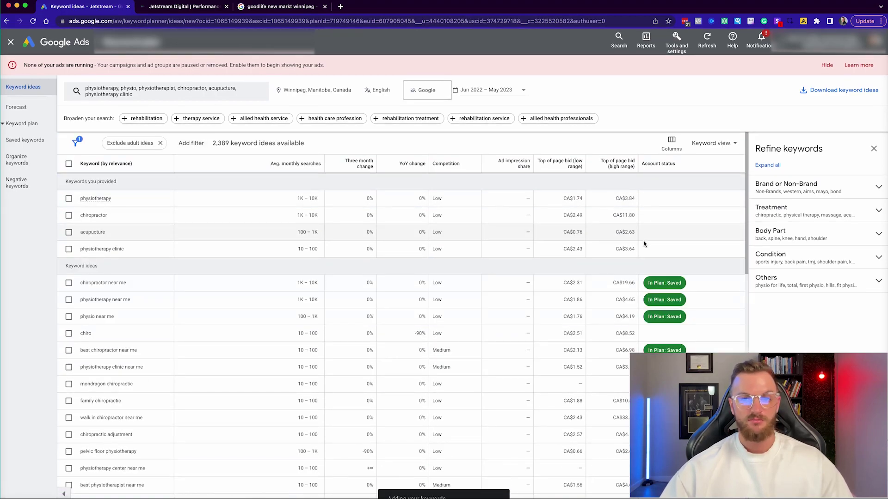
Generate a forecast for all saved keywords in the plan
{"action": "left_click", "coordinate": [17, 106]}
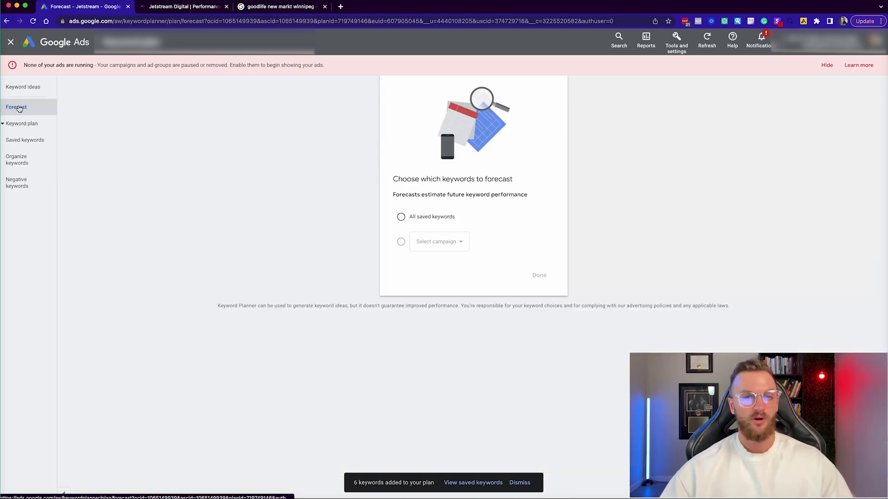
{"action": "left_click", "coordinate": [401, 216]}
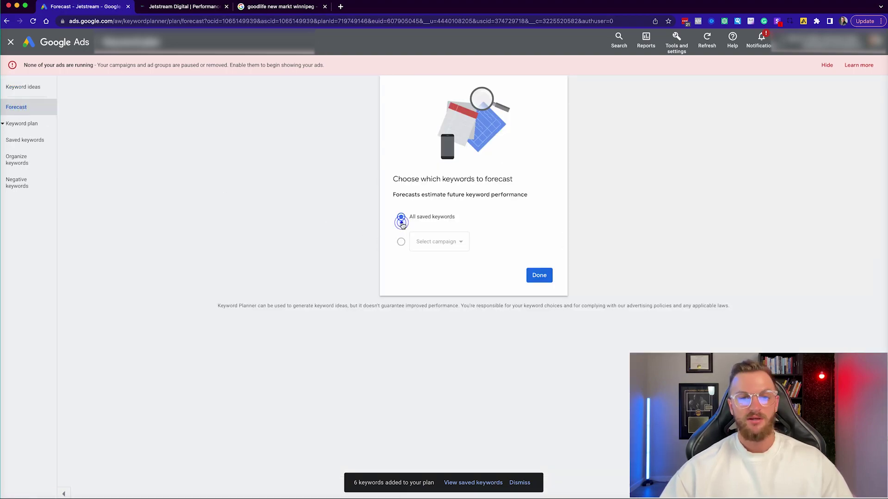
{"action": "left_click", "coordinate": [532, 275]}
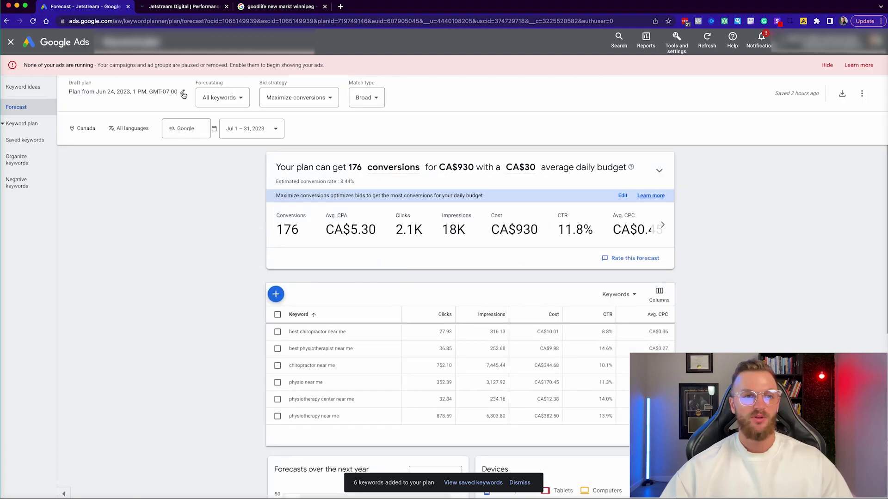
Rename the draft plan as Physiotherapy Winnipeg
{"action": "left_click", "coordinate": [183, 94]}
{"action": "left_click_drag", "start_coordinate": [174, 107], "coordinate": [13, 106]}
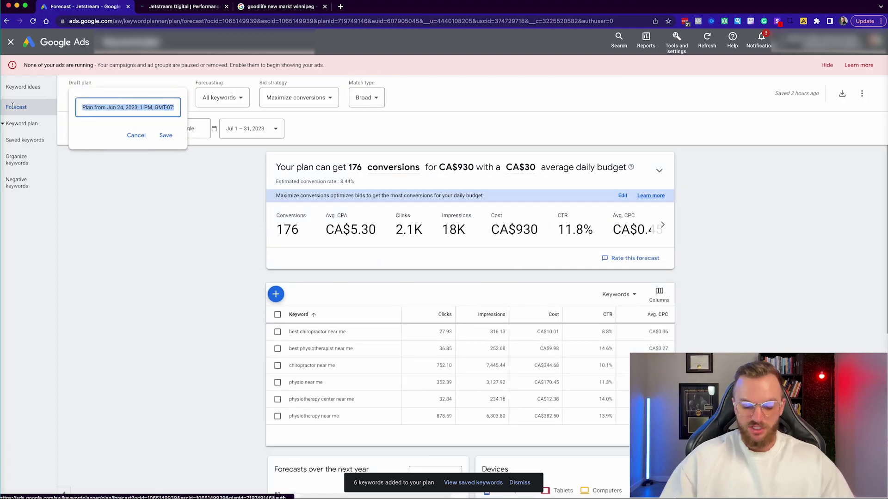
{"action": "type", "text": "Physiotherapy W"}
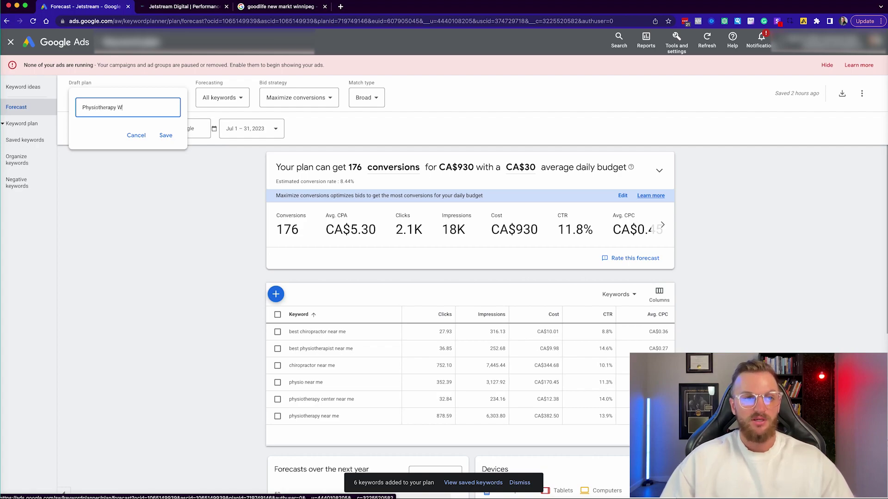
{"action": "type", "text": "innipeg"}
{"action": "key", "text": "Return"}
Set the plan's targeted location to Winnipeg, Manitoba, Canada, and look over the updated forecast
{"action": "left_click", "coordinate": [90, 130]}
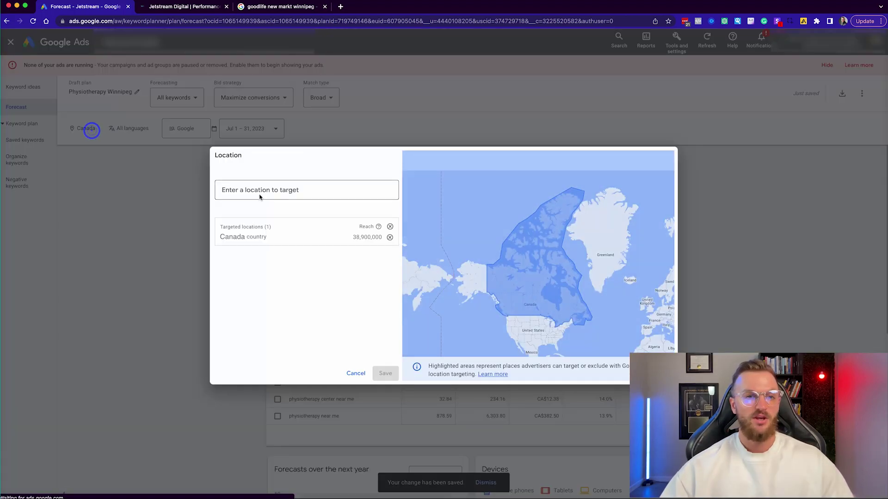
{"action": "type", "text": "winnipeg"}
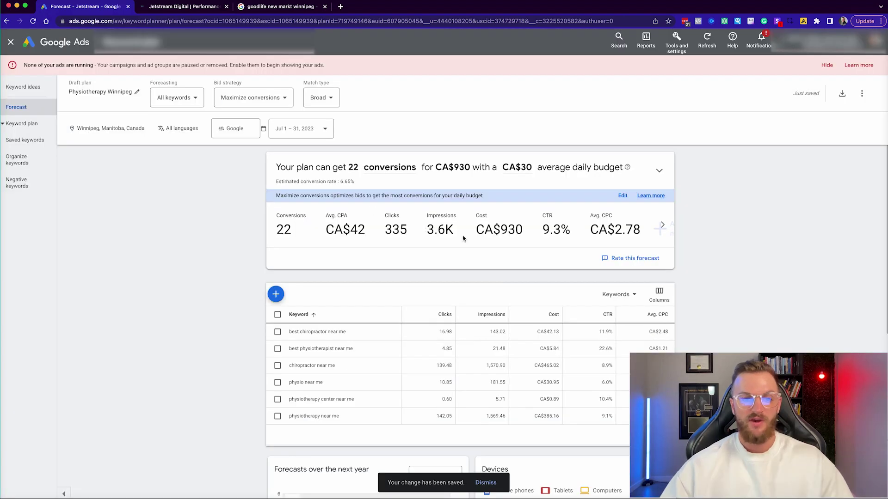
{"action": "scroll", "coordinate": [459, 311], "scroll_direction": "down", "scroll_amount": 6}
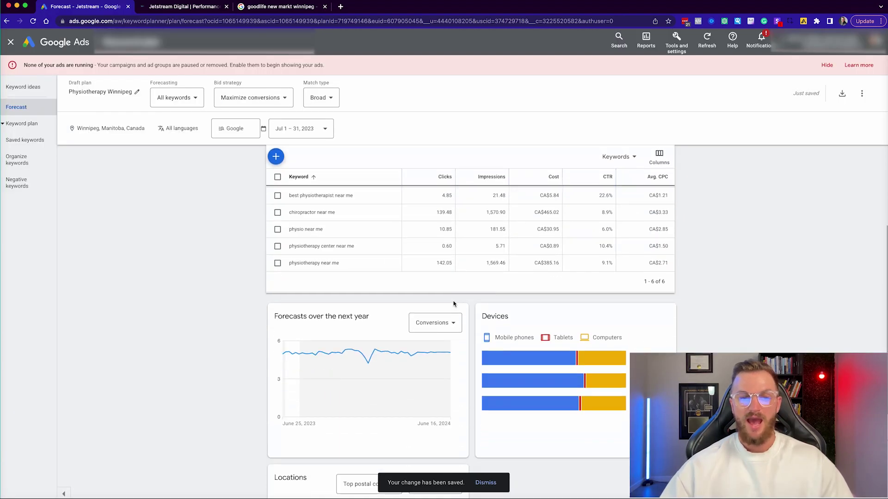
{"action": "scroll", "coordinate": [453, 303], "scroll_direction": "up", "scroll_amount": 6}
{"action": "scroll", "coordinate": [450, 277], "scroll_direction": "down", "scroll_amount": 1}
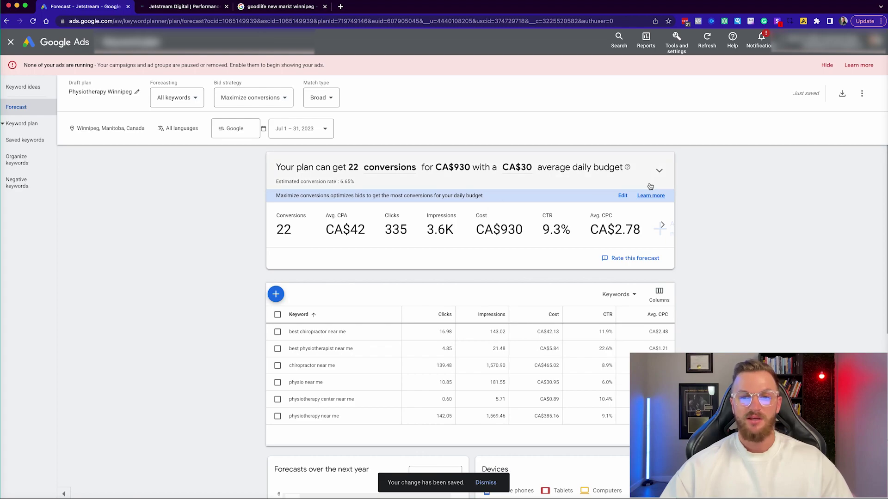
Expand the forecast chart to check conversions by daily budget, and set the average daily budget to CA$10
{"action": "left_click", "coordinate": [659, 170]}
{"action": "mouse_move", "coordinate": [438, 223]}
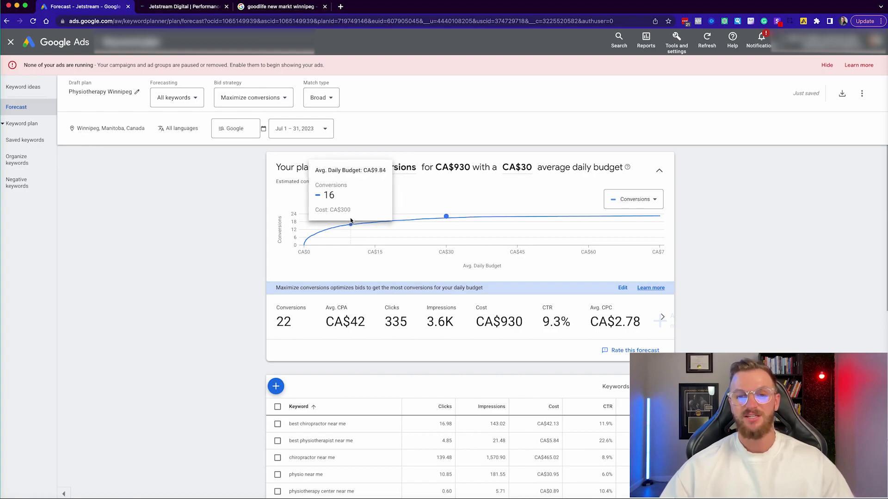
{"action": "left_click", "coordinate": [528, 167]}
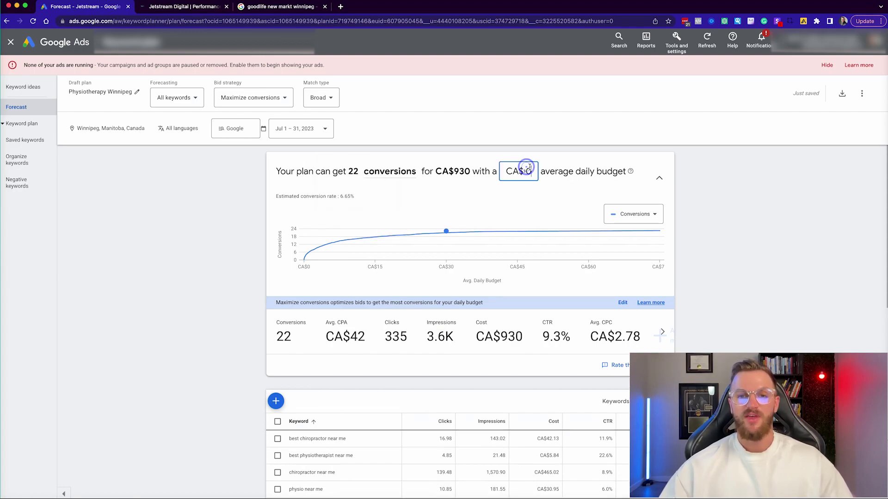
{"action": "type", "text": "10"}
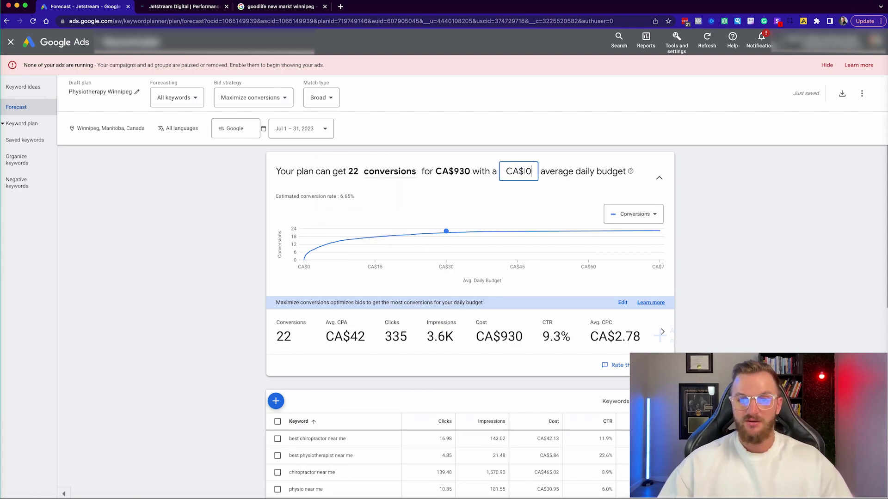
{"action": "key", "text": "Return"}
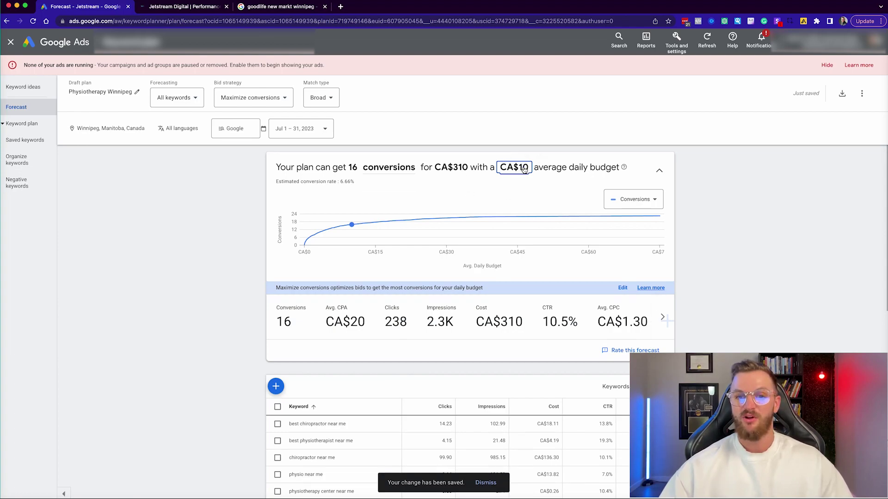
Examine the plan's per-keyword forecast table and the average CPA for the CA$10 daily budget
{"action": "left_click", "coordinate": [294, 255]}
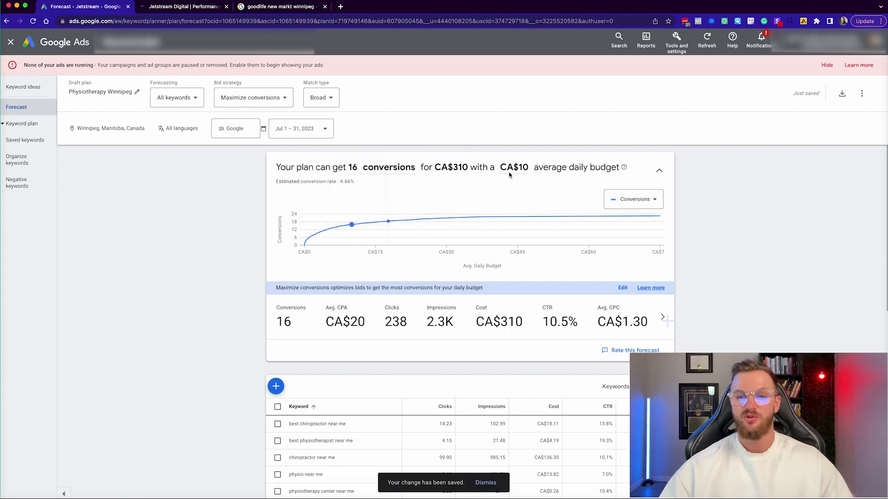
{"action": "scroll", "coordinate": [307, 382], "scroll_direction": "down", "scroll_amount": 7}
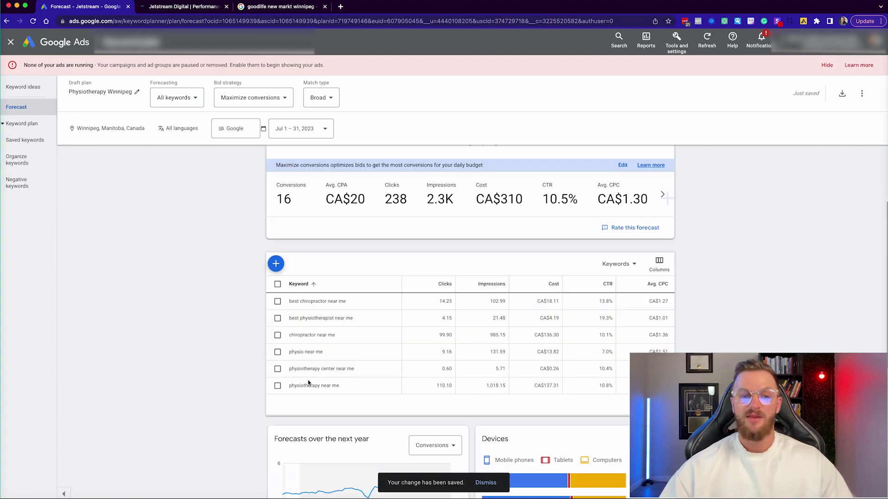
{"action": "scroll", "coordinate": [329, 285], "scroll_direction": "up", "scroll_amount": 8}
{"action": "scroll", "coordinate": [343, 388], "scroll_direction": "down", "scroll_amount": 2}
{"action": "scroll", "coordinate": [343, 389], "scroll_direction": "down", "scroll_amount": 3}
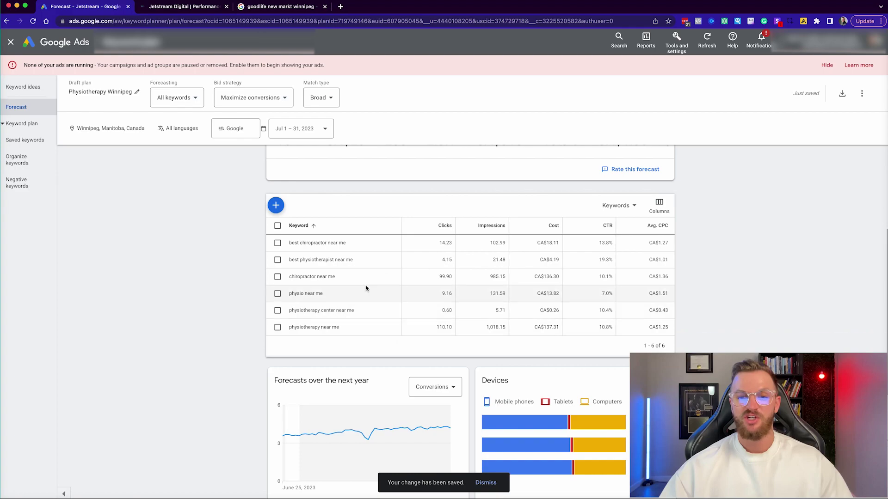
{"action": "scroll", "coordinate": [327, 343], "scroll_direction": "up", "scroll_amount": 4}
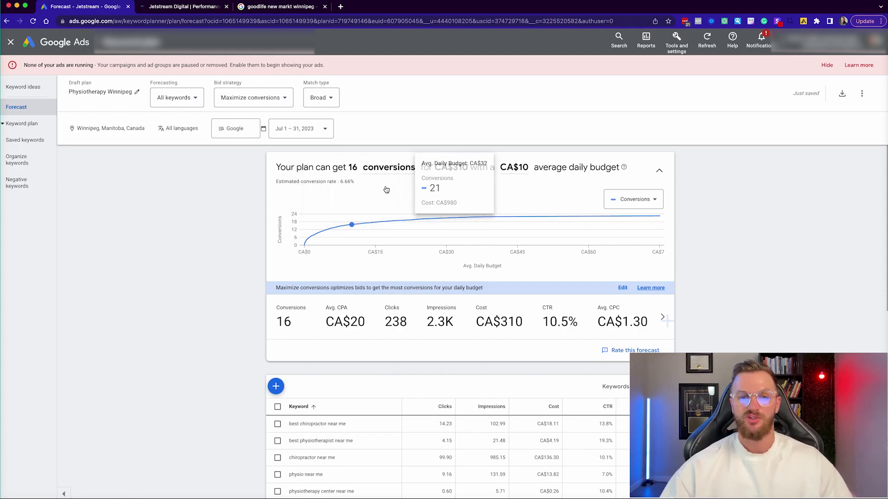
{"action": "double_click", "coordinate": [329, 321]}
{"action": "left_click", "coordinate": [347, 321]}
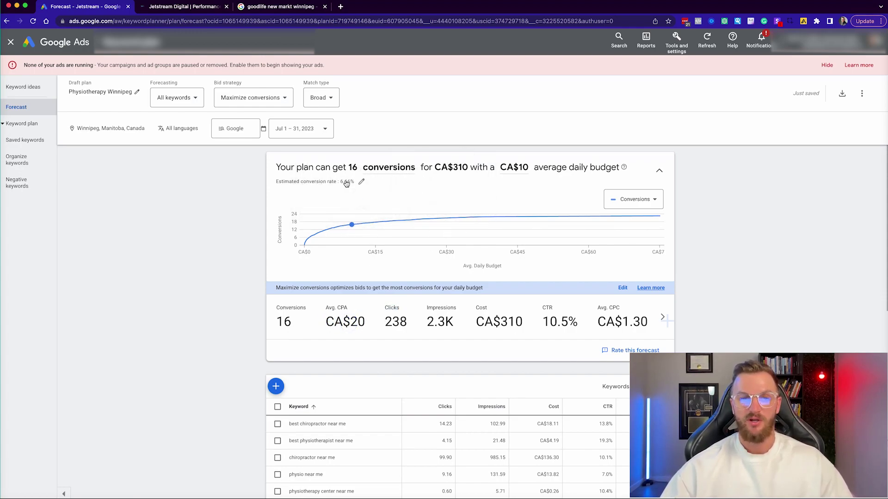
Set the forecast's conversion rate to 5% and switch the forecast's headline metric to clicks
{"action": "left_click", "coordinate": [362, 183]}
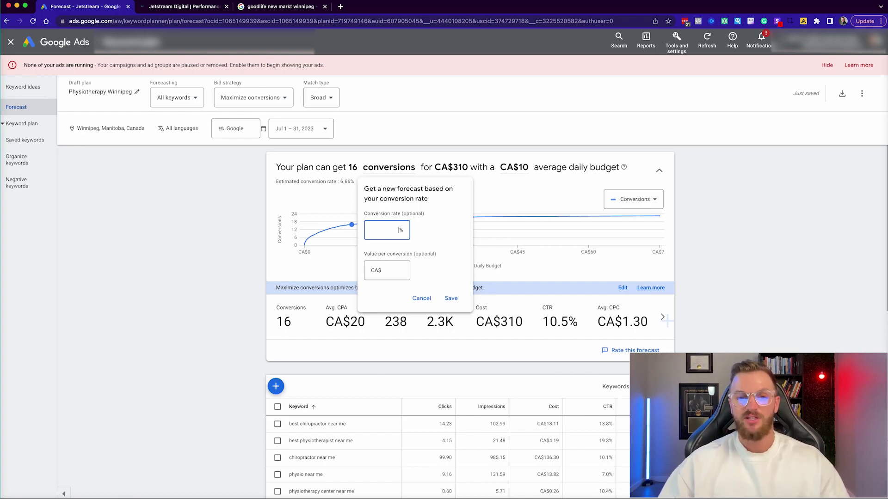
{"action": "left_click", "coordinate": [451, 298]}
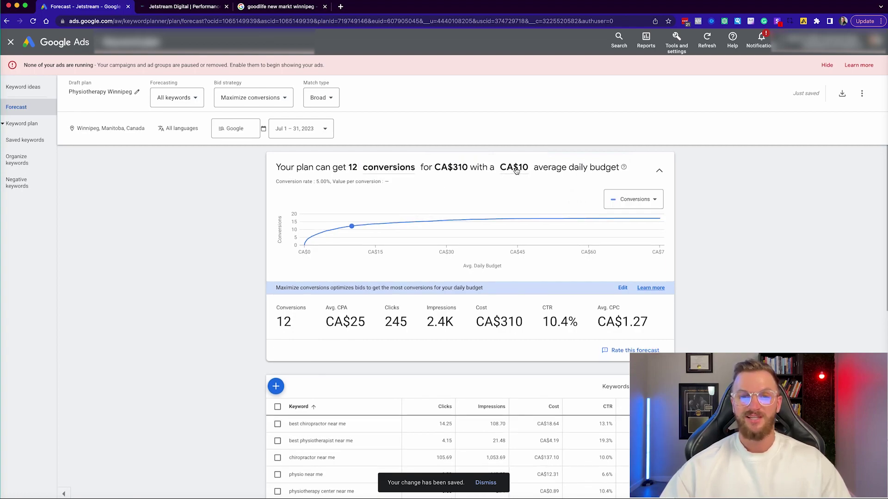
{"action": "left_click", "coordinate": [408, 171]}
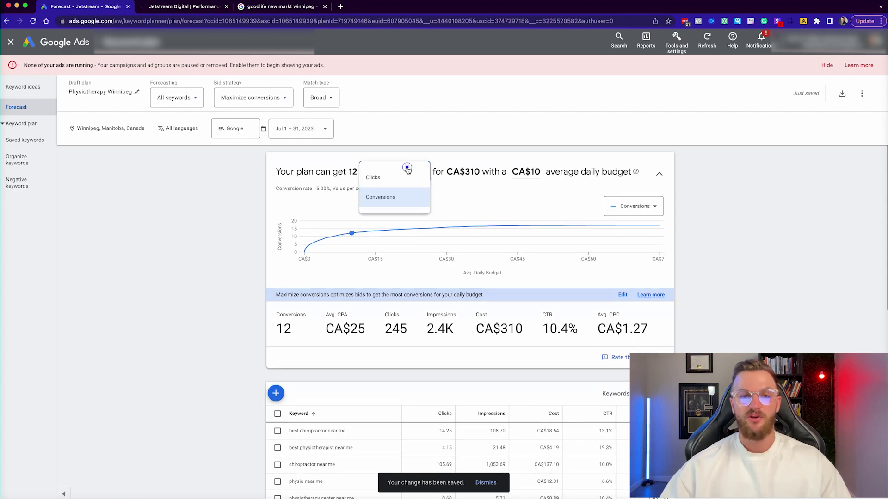
{"action": "left_click", "coordinate": [388, 182]}
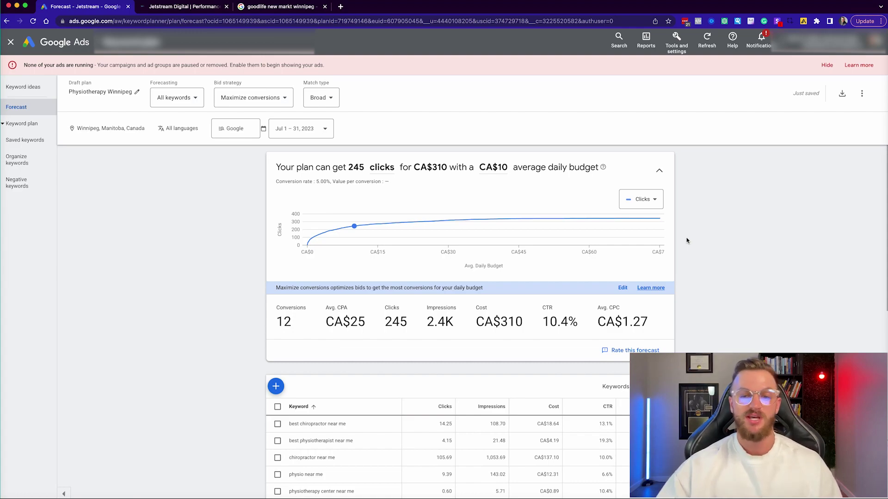
View the form for adding keywords to the plan, cancel it, and check the forecast chart's clicks by average daily budget
{"action": "scroll", "coordinate": [413, 255], "scroll_direction": "down", "scroll_amount": 3}
{"action": "left_click", "coordinate": [275, 273]}
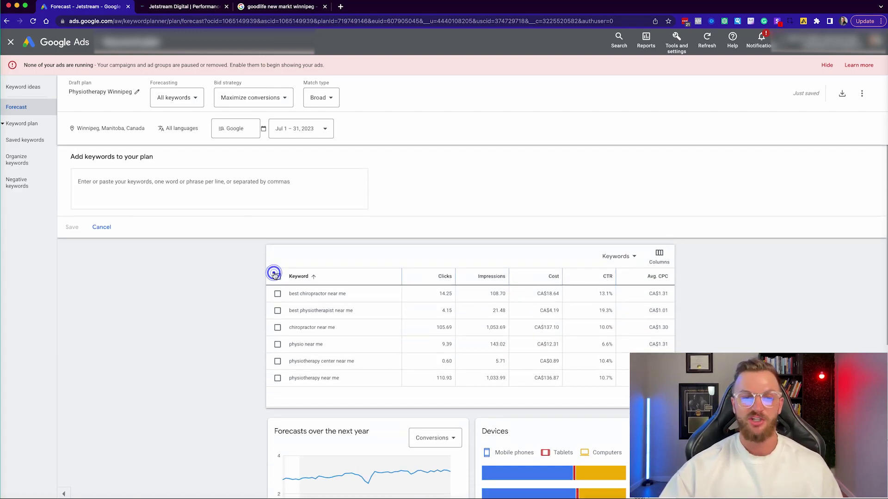
{"action": "left_click", "coordinate": [101, 227]}
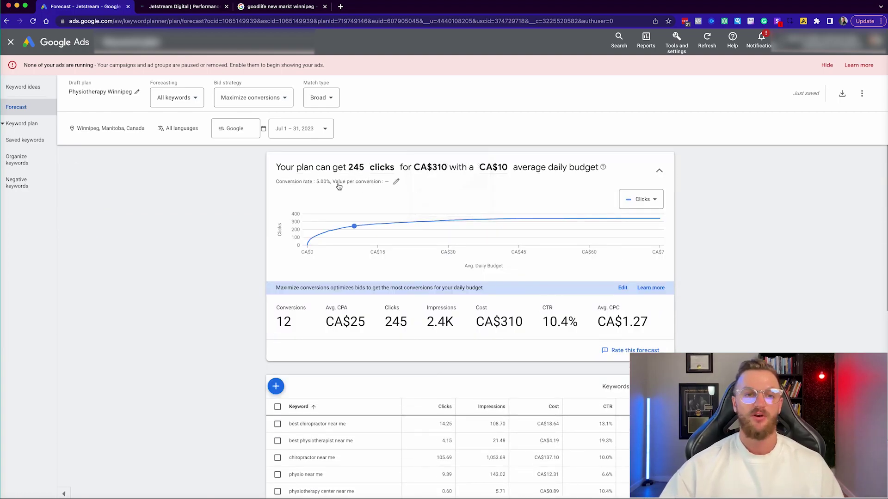
{"action": "scroll", "coordinate": [417, 202], "scroll_direction": "down", "scroll_amount": 1}
{"action": "mouse_move", "coordinate": [455, 209]}
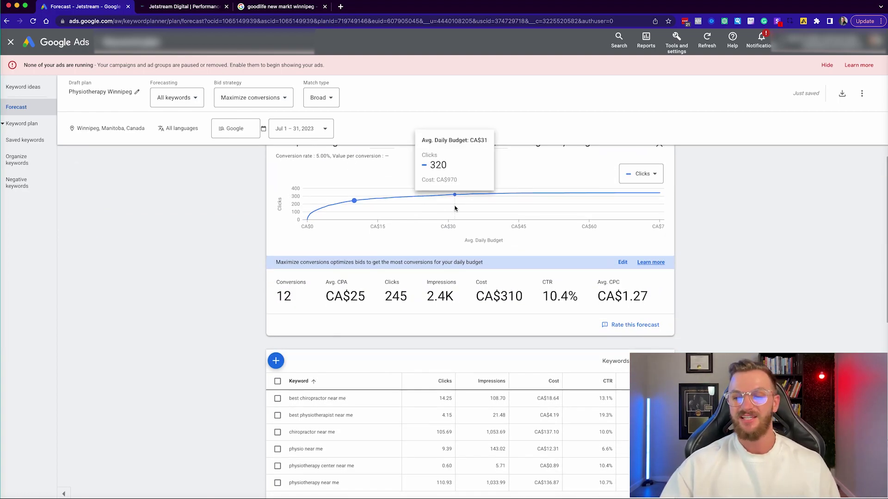